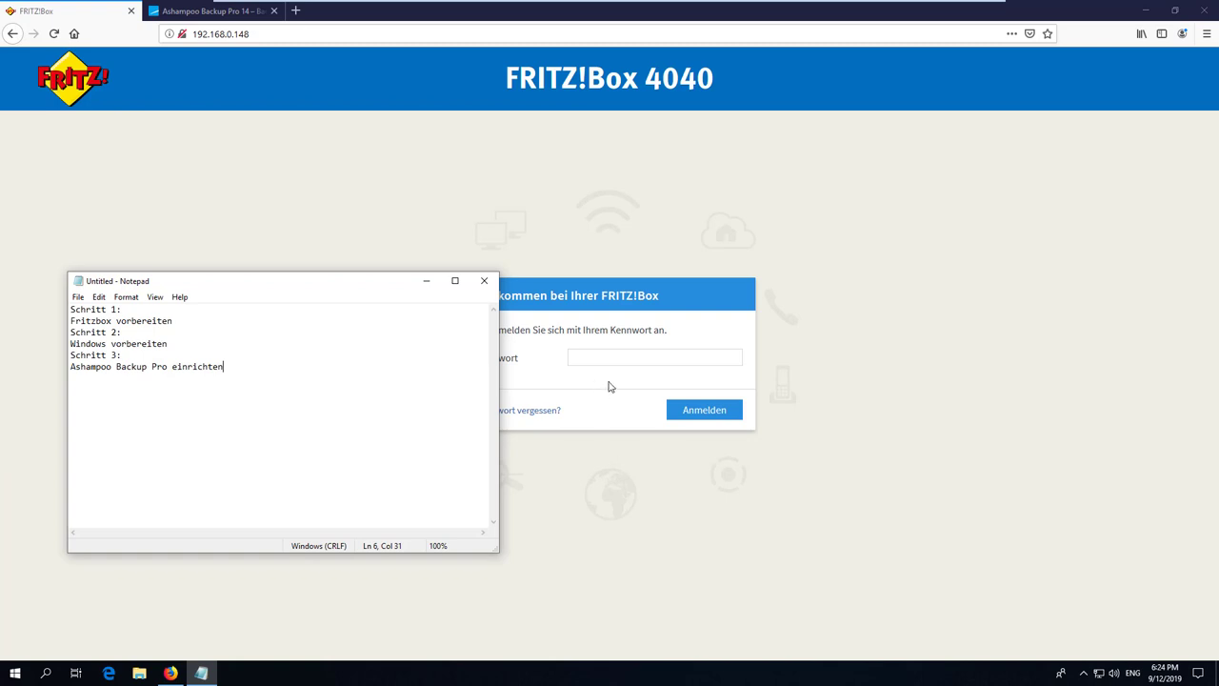
Start entering the FRITZ!Box login password in the browser.
{"action": "left_click", "coordinate": [628, 359]}
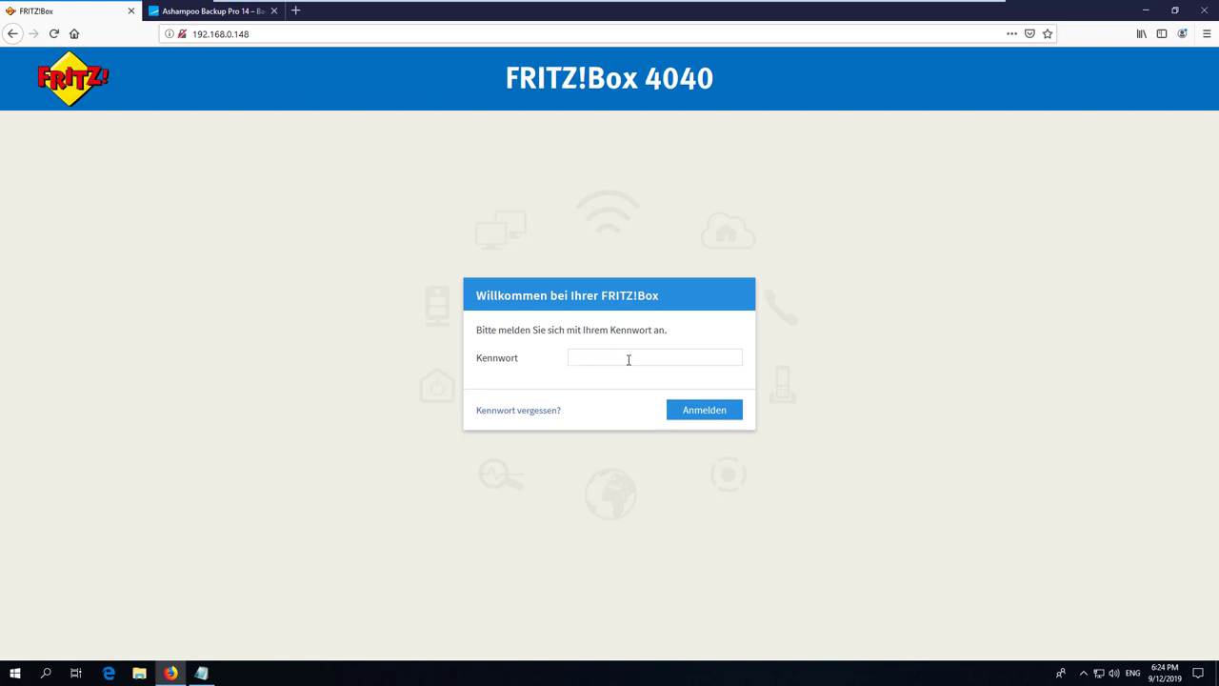
Log in to the FRITZ!Box and go to Heimnetz > Speicher (NAS).
{"action": "type", "text": "••••••••"}
{"action": "key", "text": "Return"}
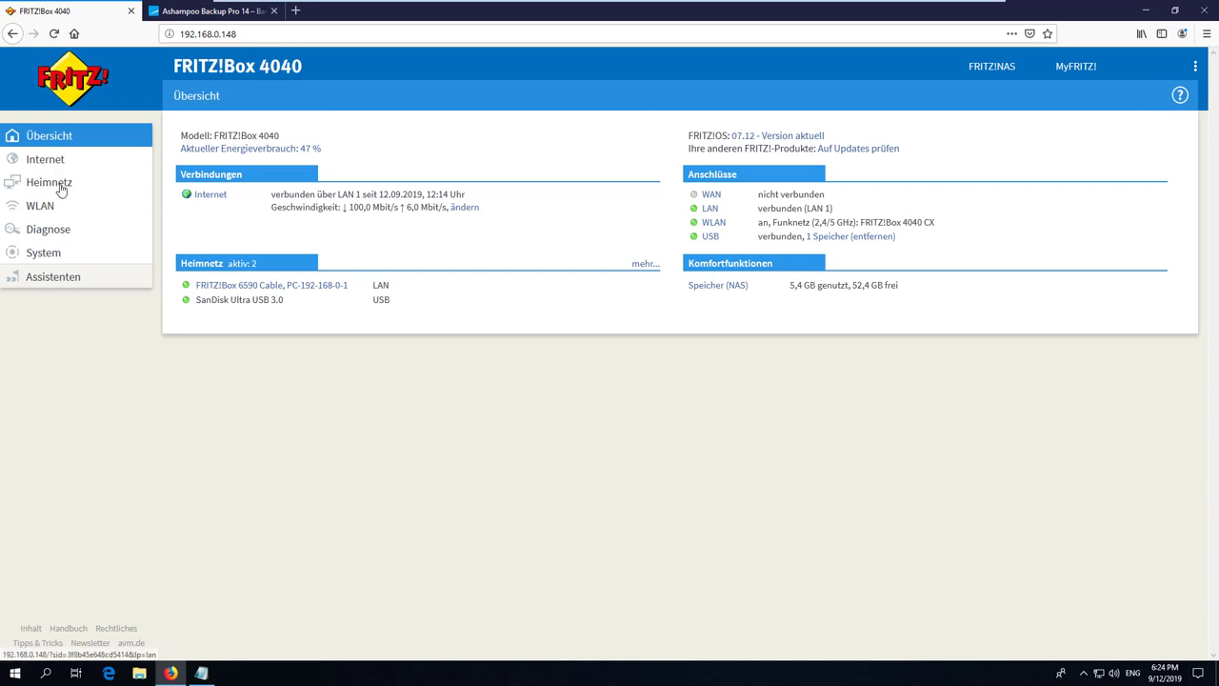
{"action": "left_click", "coordinate": [63, 182]}
{"action": "left_click", "coordinate": [99, 275]}
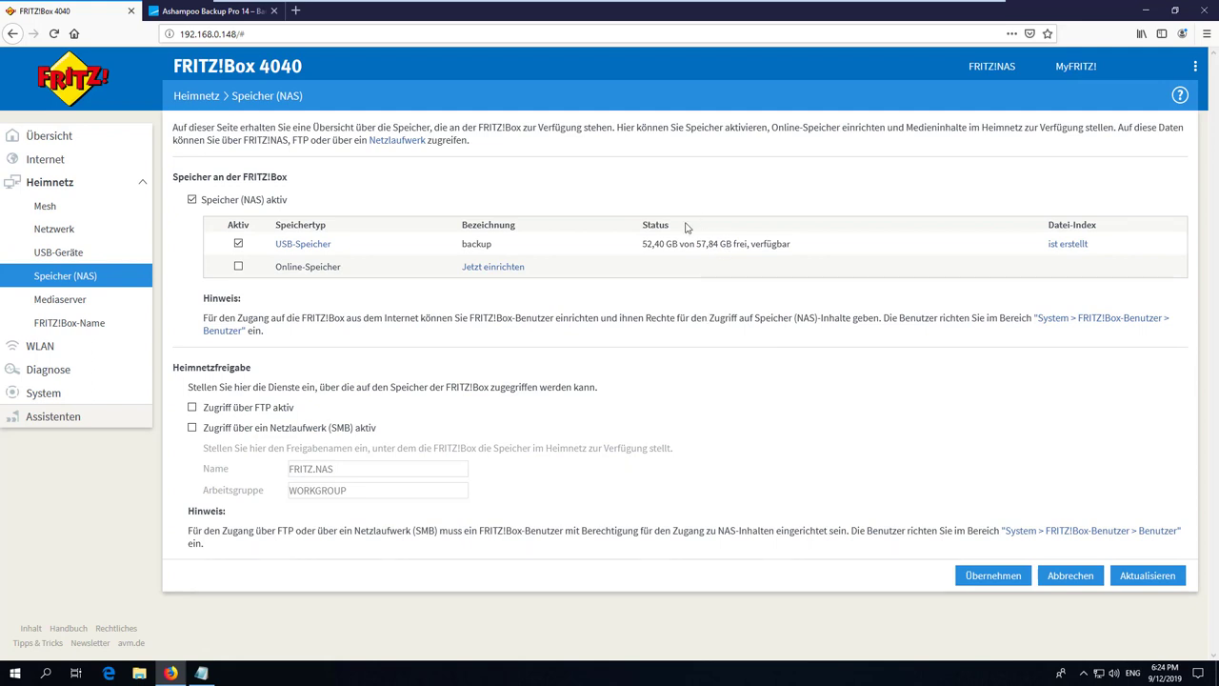
Enable SMB network-drive access for the FRITZ.NAS share in WORKGROUP.
{"action": "left_click_drag", "start_coordinate": [640, 245], "coordinate": [827, 245]}
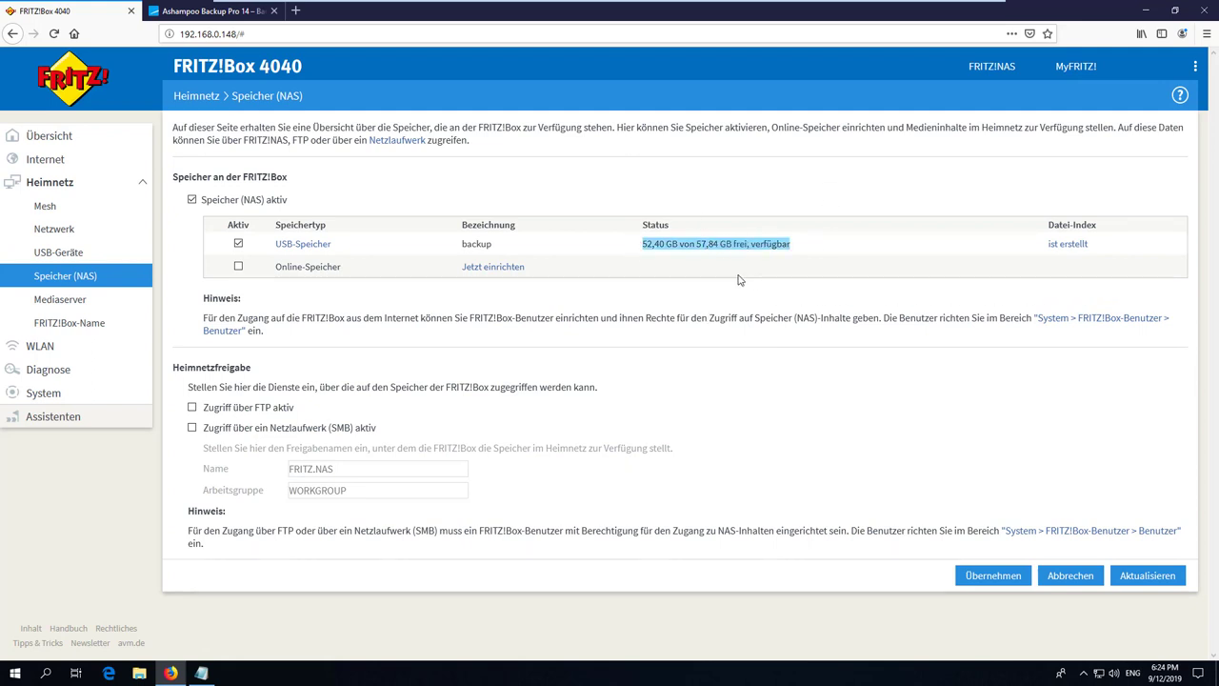
{"action": "left_click", "coordinate": [685, 255]}
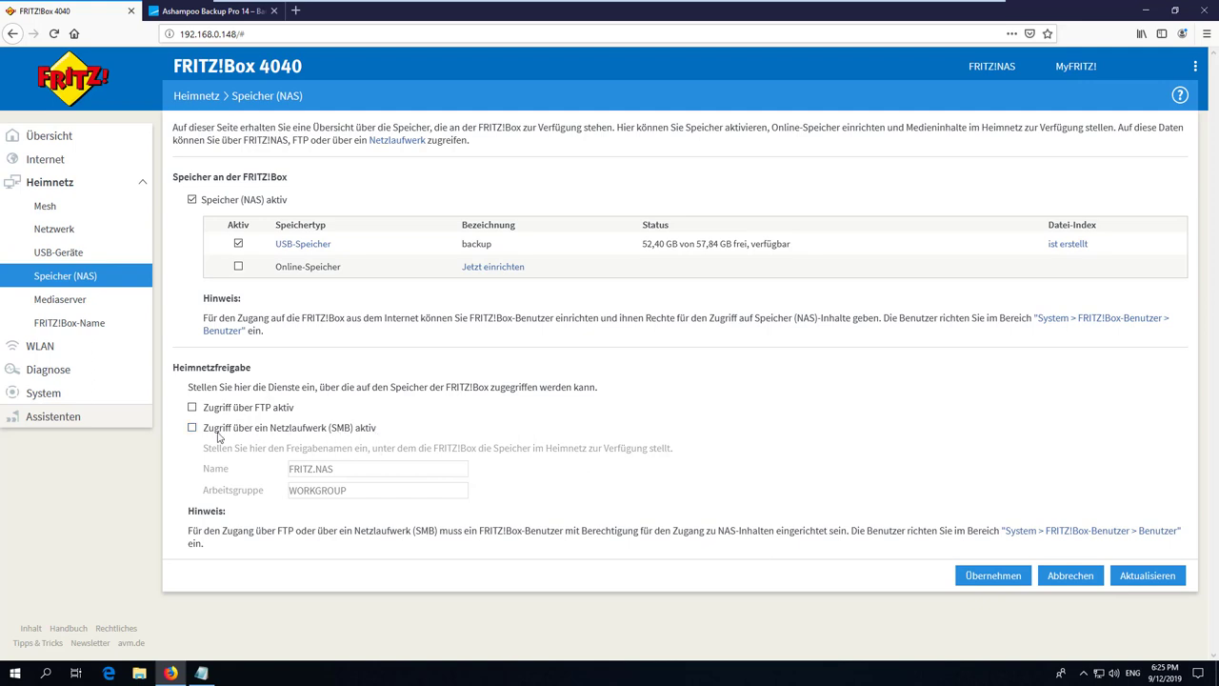
{"action": "left_click", "coordinate": [193, 429]}
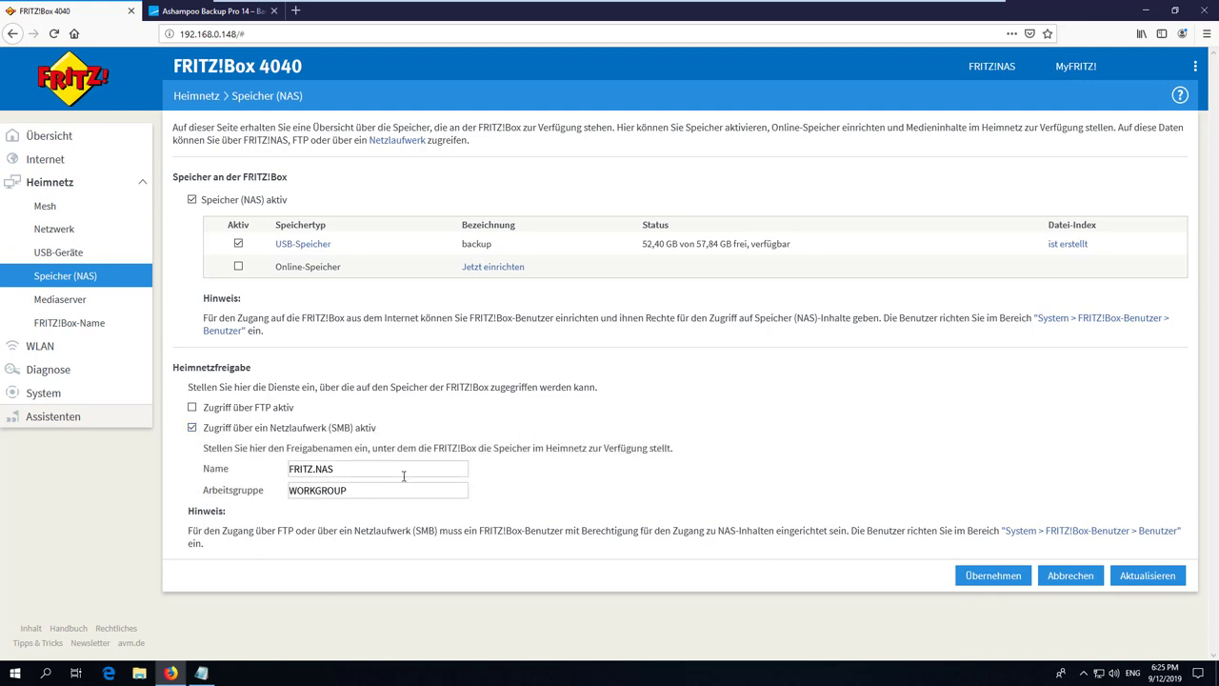
{"action": "double_click", "coordinate": [308, 487]}
{"action": "left_click", "coordinate": [548, 483]}
{"action": "key", "text": "super"}
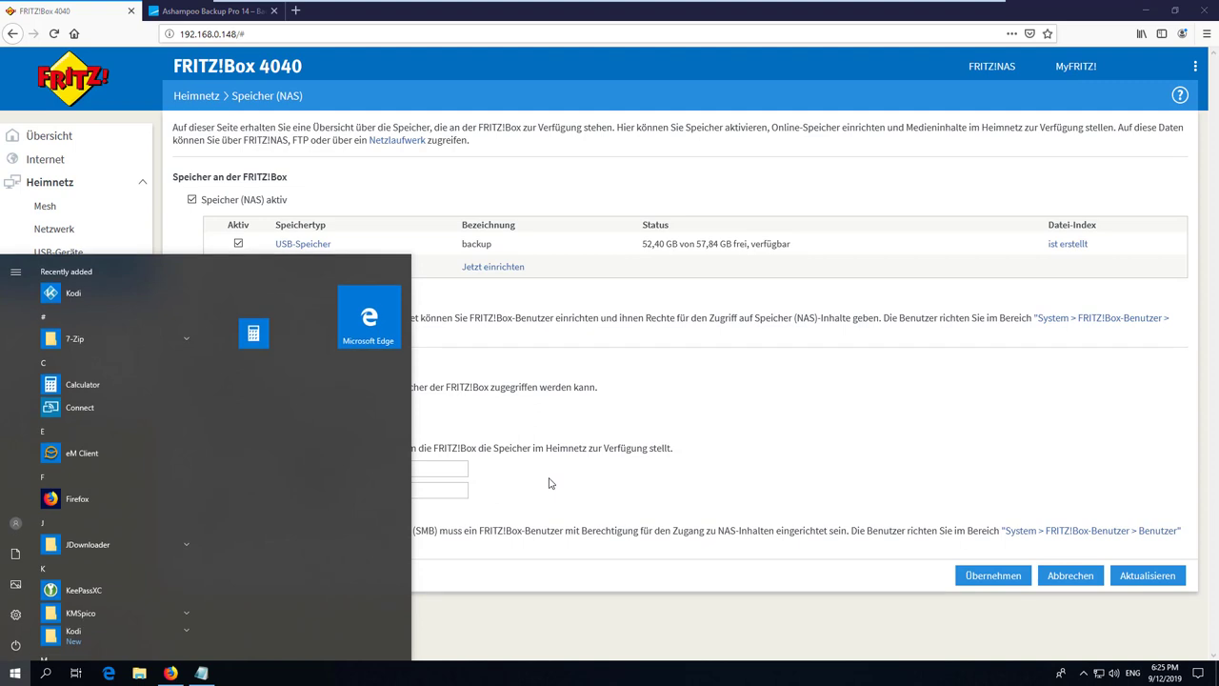
{"action": "type", "text": "pc"}
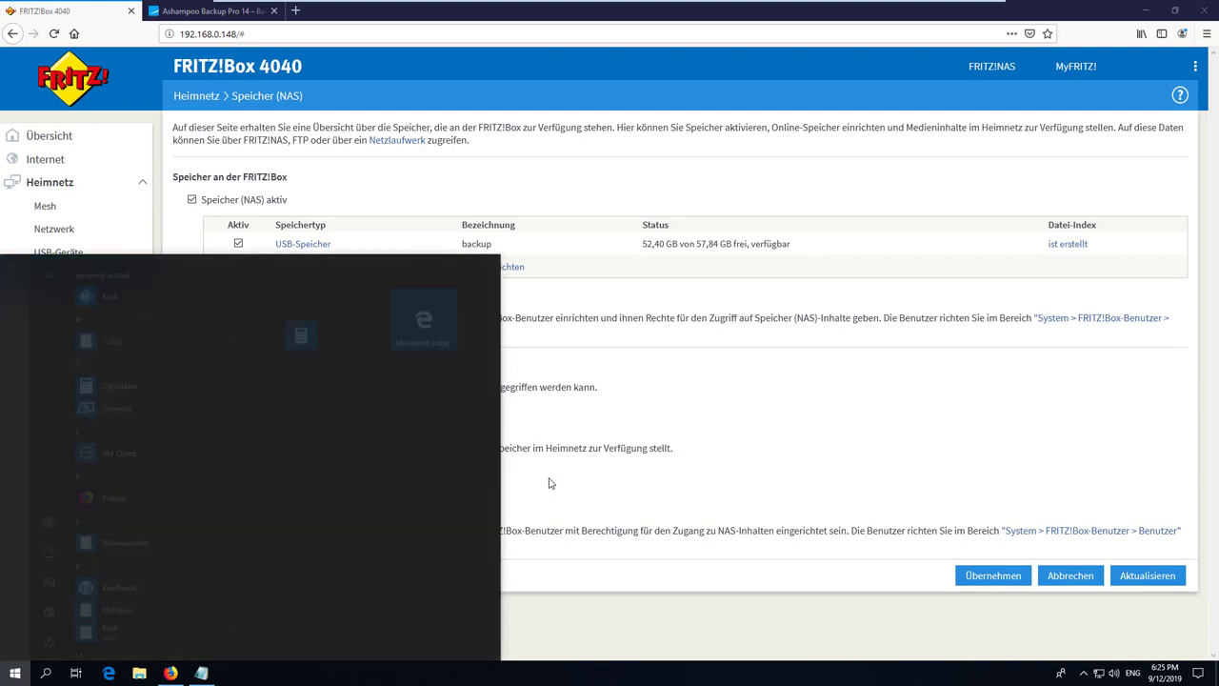
{"action": "right_click", "coordinate": [78, 327]}
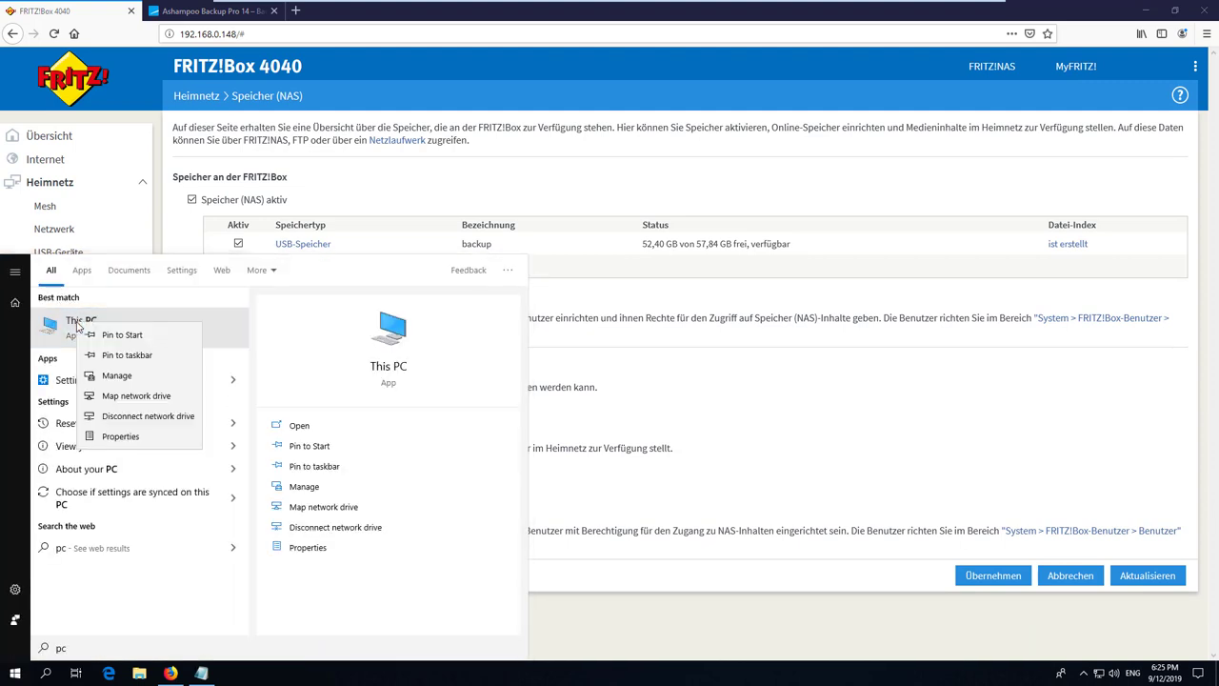
{"action": "left_click", "coordinate": [141, 442]}
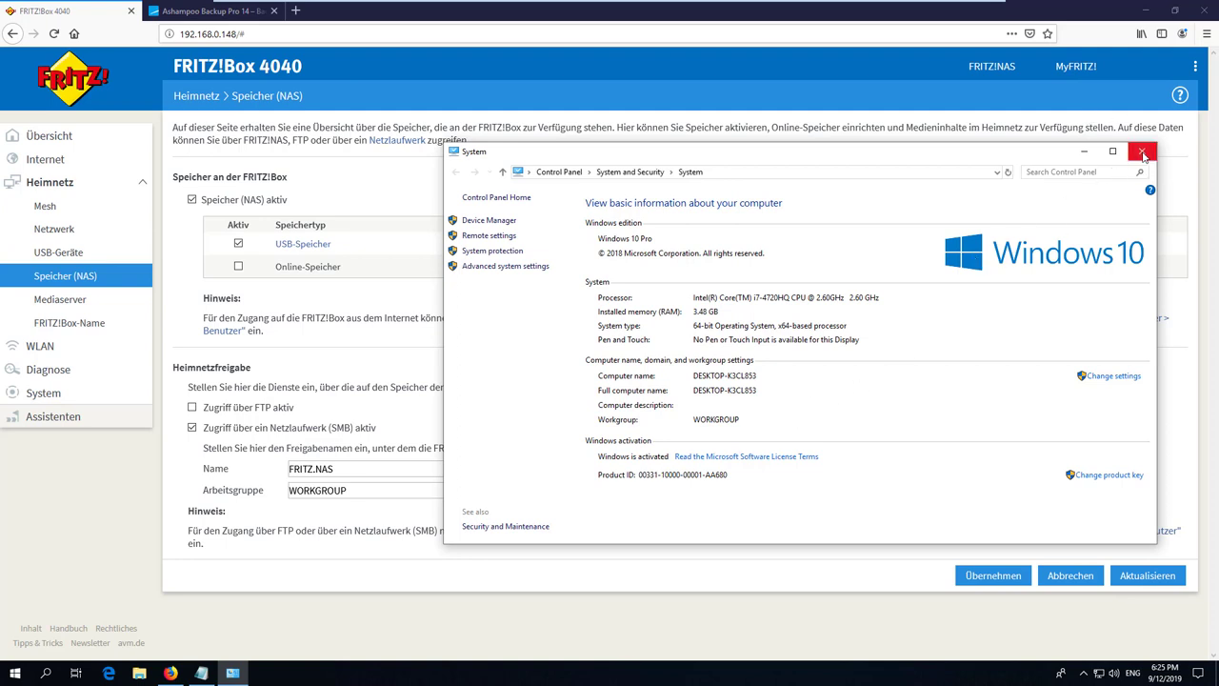
{"action": "left_click", "coordinate": [1139, 153]}
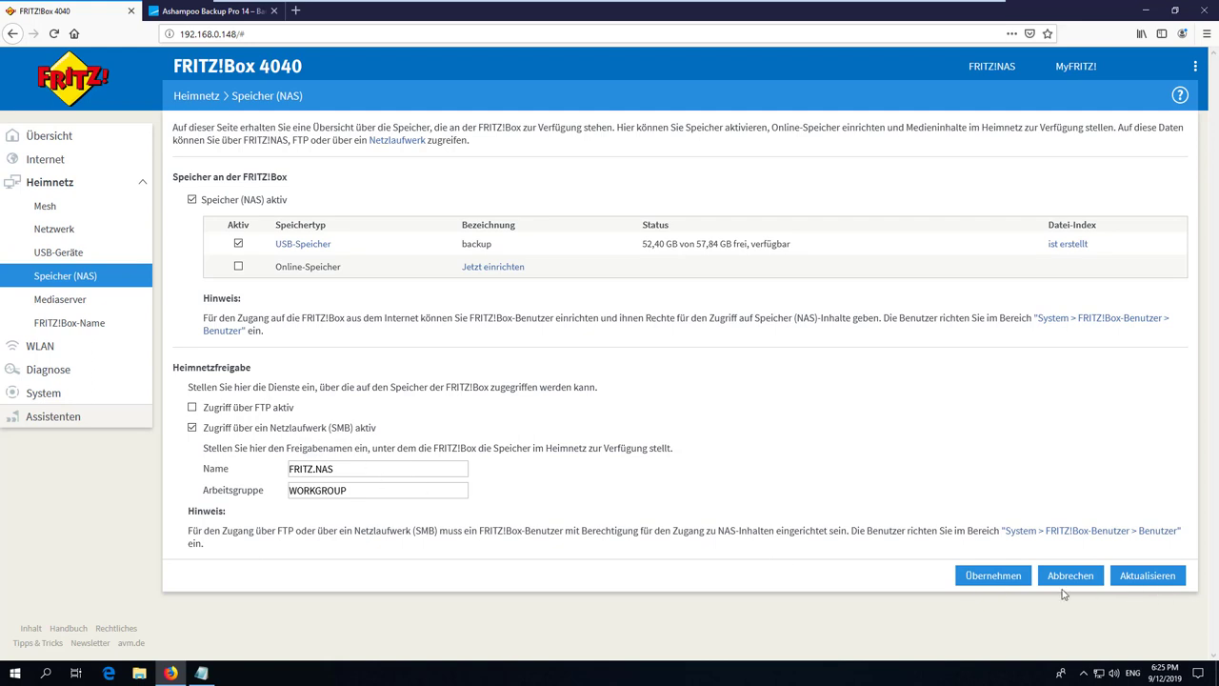
Save the SMB share settings and start adding a new FRITZ!Box user.
{"action": "left_click", "coordinate": [986, 577]}
{"action": "left_click", "coordinate": [1152, 535]}
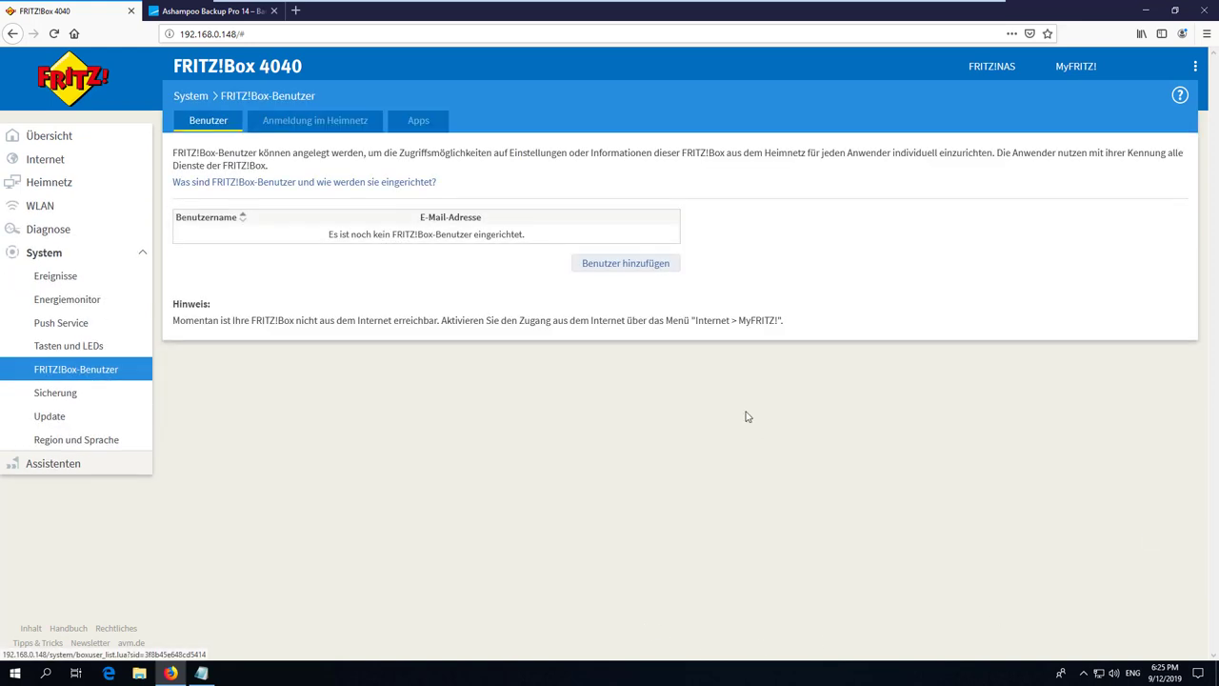
{"action": "left_click", "coordinate": [655, 269]}
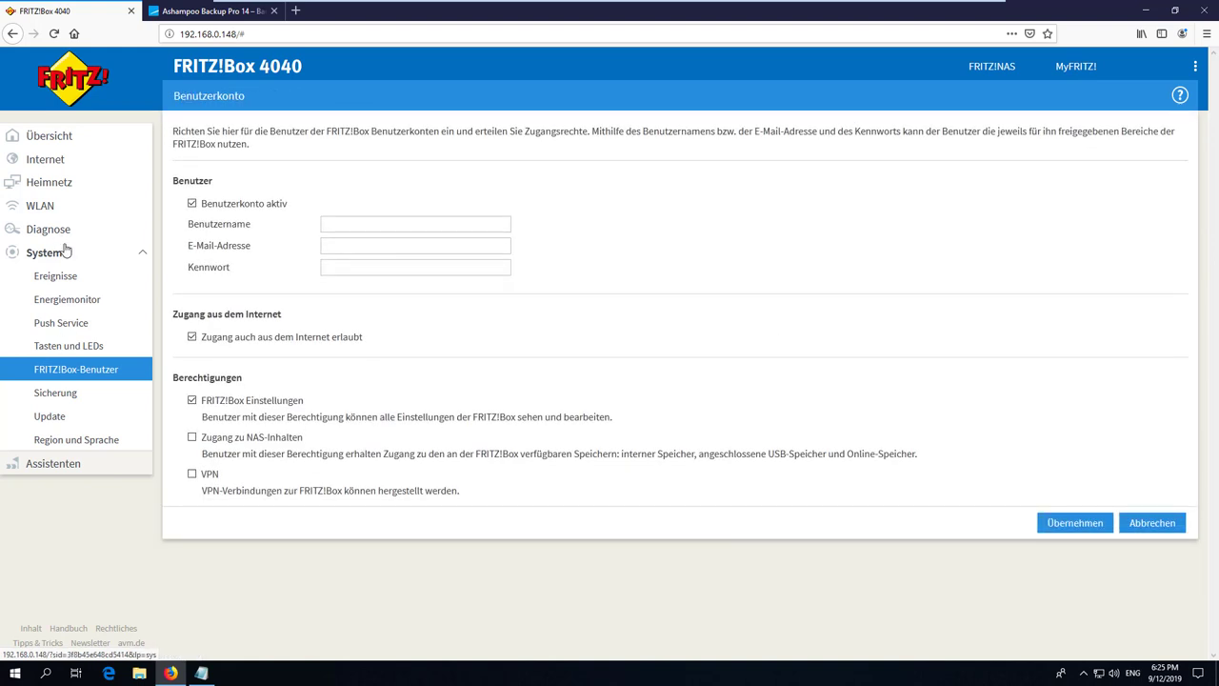
Enter the new user's name and password, remove internet and settings rights, and grant NAS access.
{"action": "left_click", "coordinate": [367, 226]}
{"action": "type", "text": "usefulvid"}
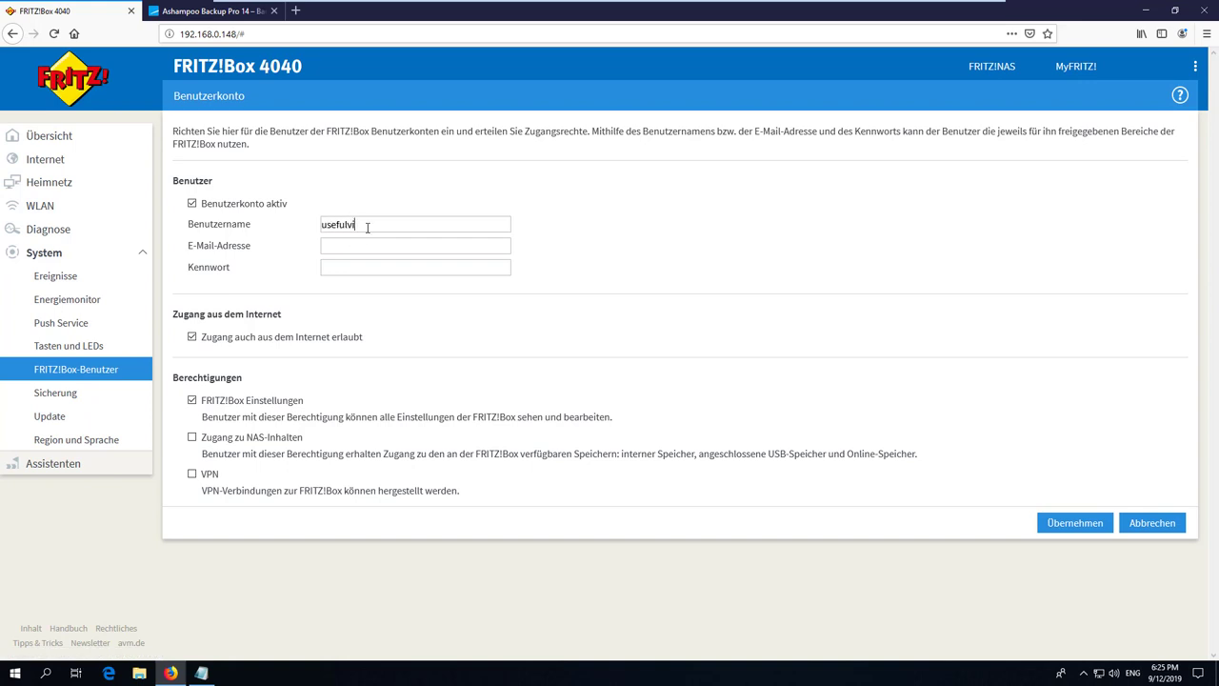
{"action": "key", "text": "Tab"}
{"action": "key", "text": "Tab"}
{"action": "type", "text": "backup"}
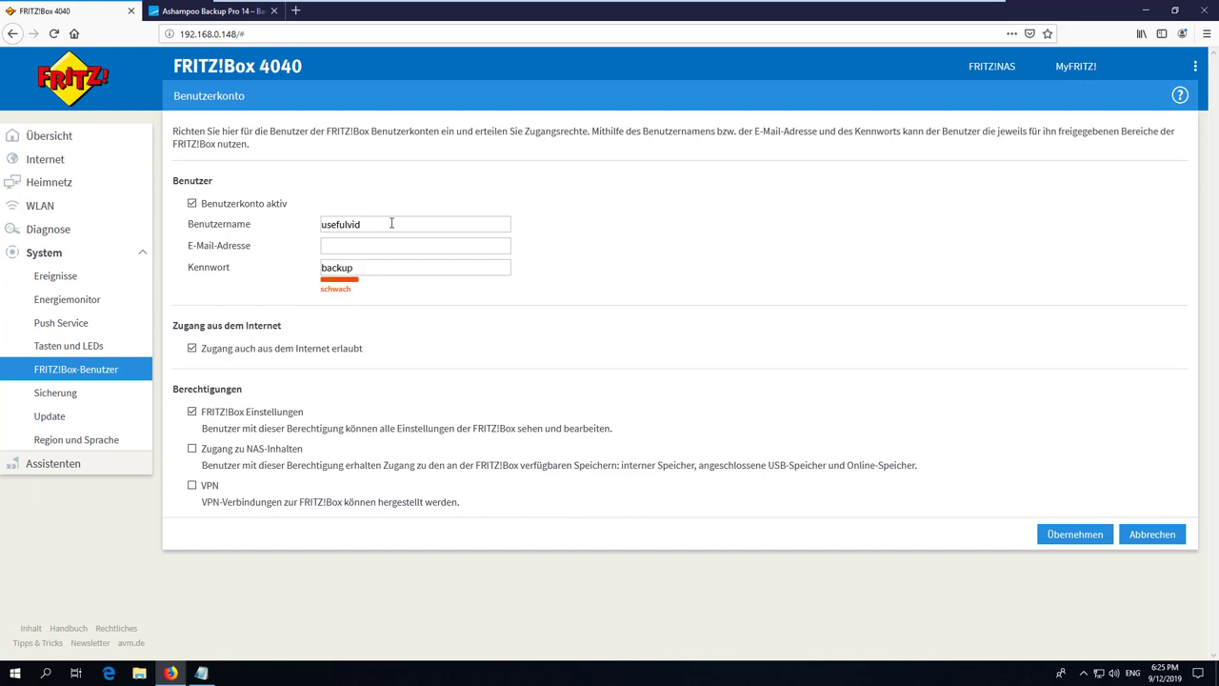
{"action": "left_click", "coordinate": [358, 355]}
{"action": "left_click", "coordinate": [265, 416]}
{"action": "left_click", "coordinate": [192, 449]}
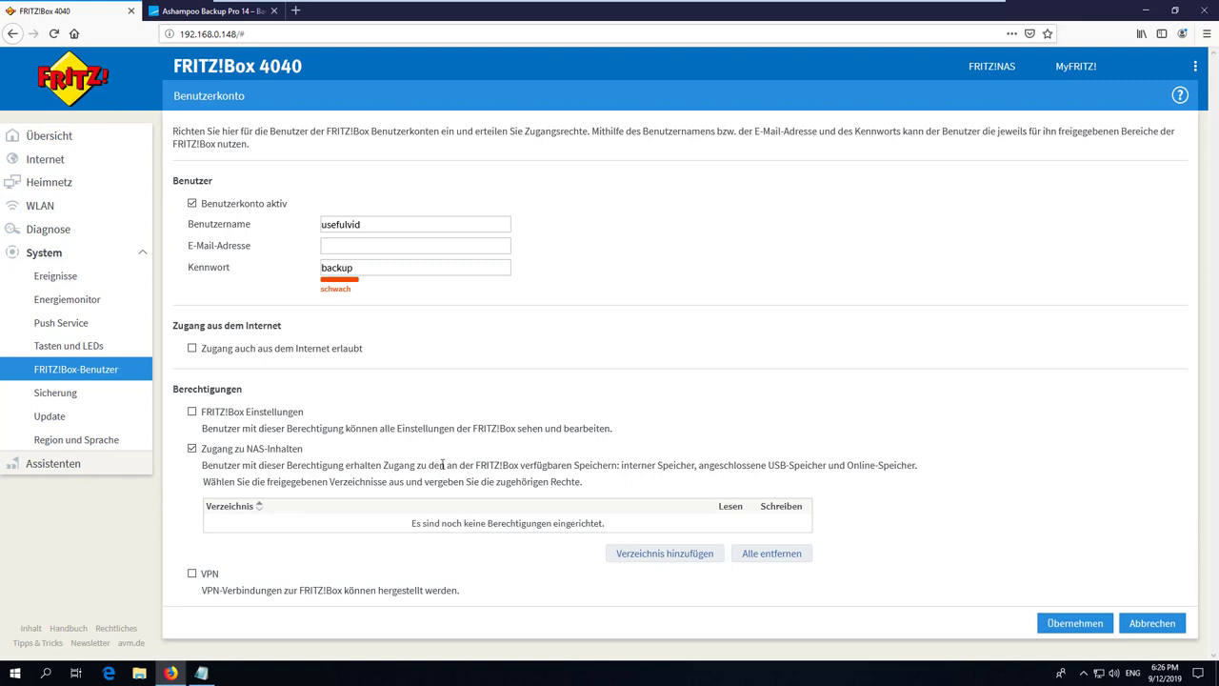
Share all available storage read/write with the user and save it with a lengthened password.
{"action": "left_click", "coordinate": [666, 554]}
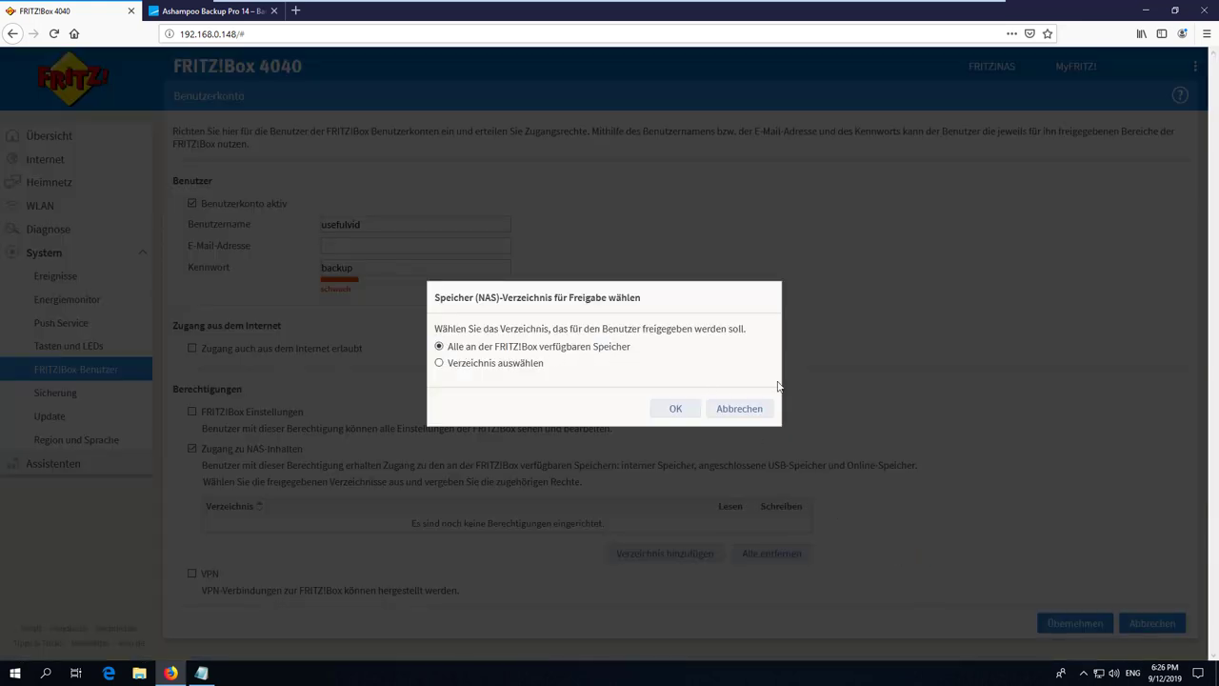
{"action": "left_click", "coordinate": [679, 411]}
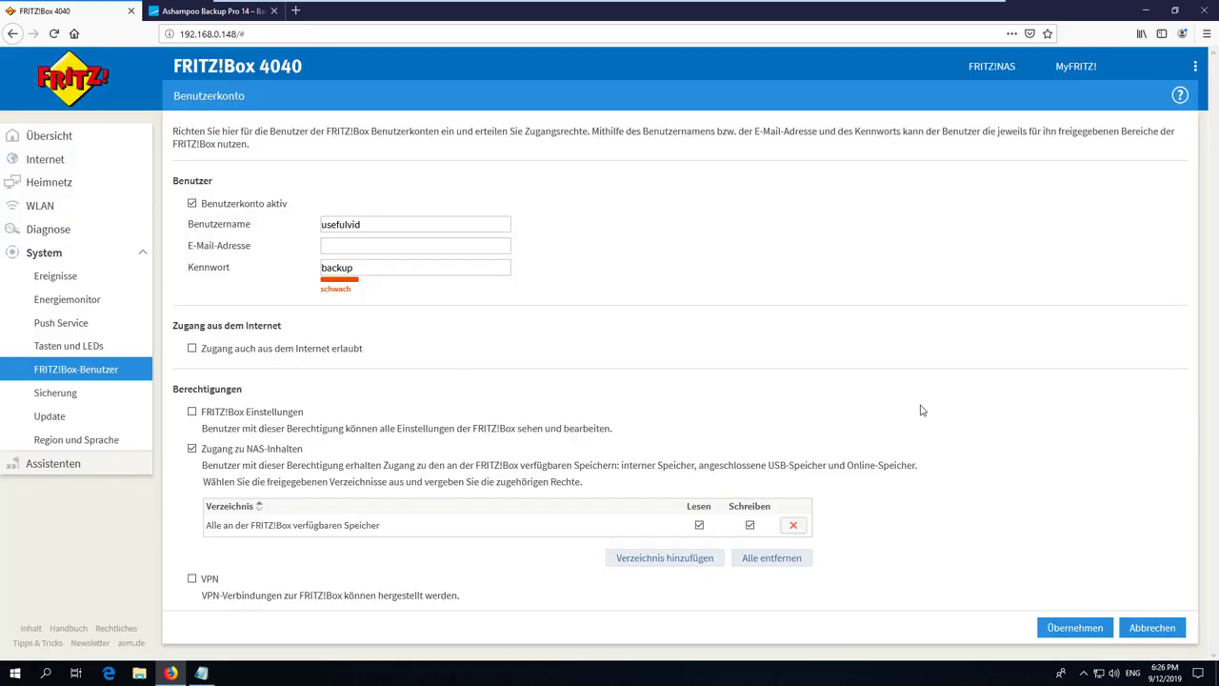
{"action": "left_click", "coordinate": [1060, 632]}
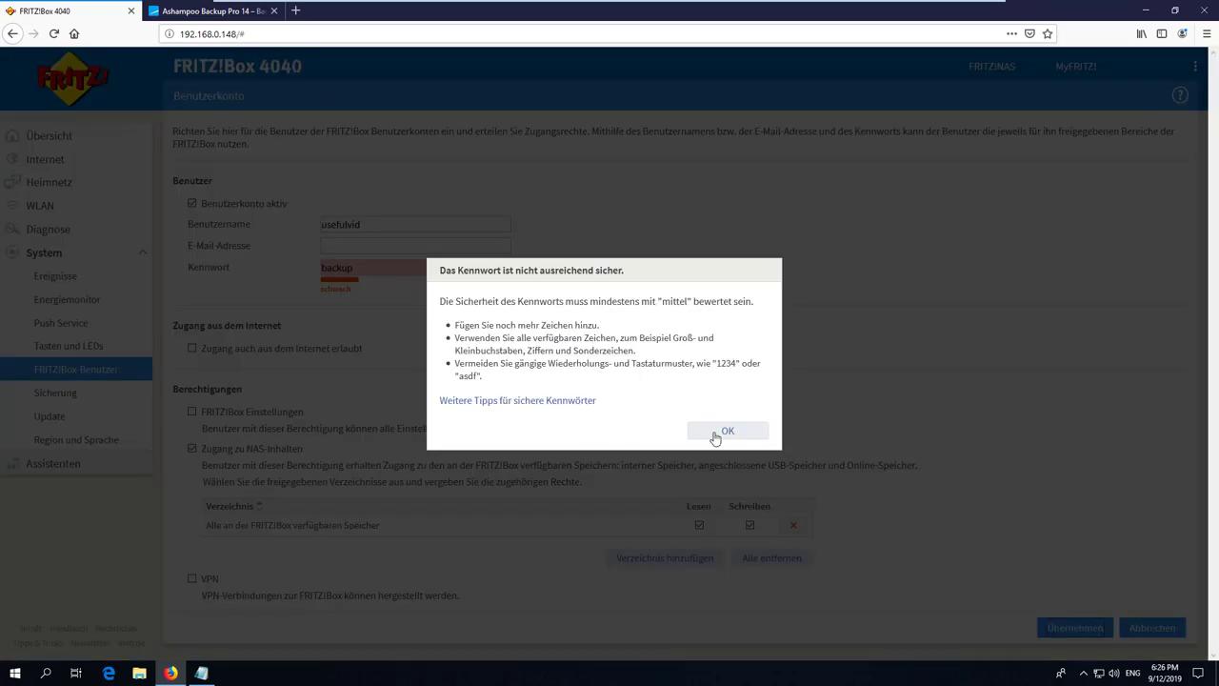
{"action": "left_click", "coordinate": [716, 434]}
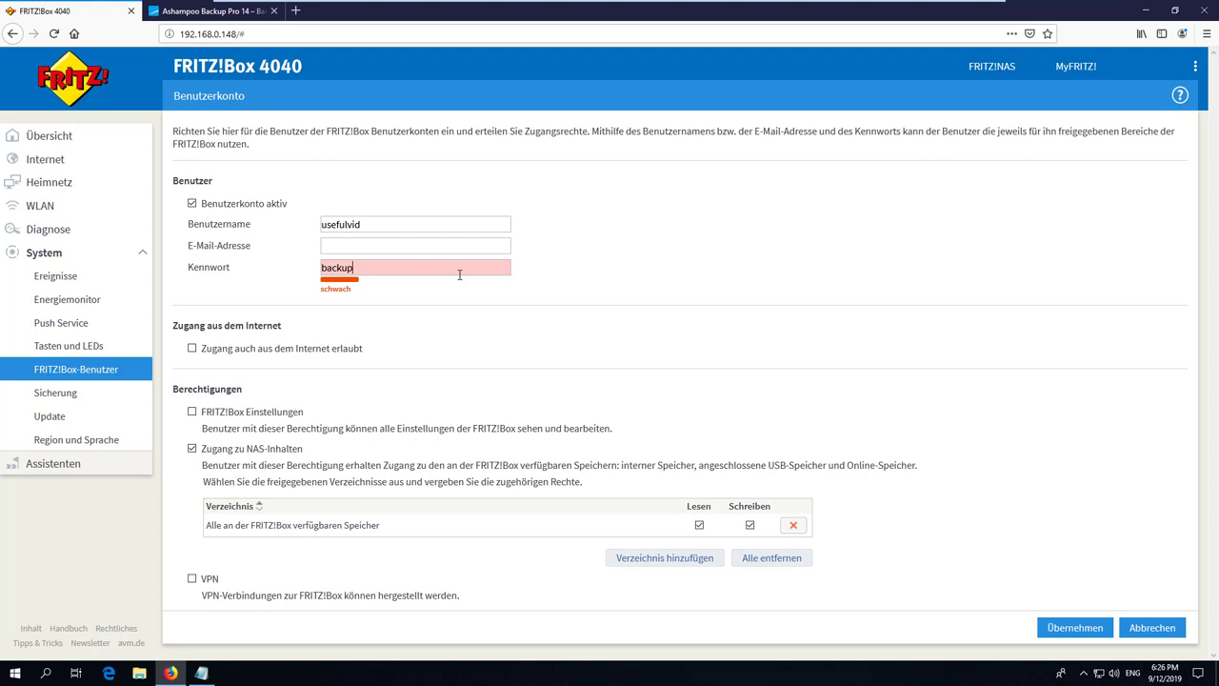
{"action": "type", "text": "backup"}
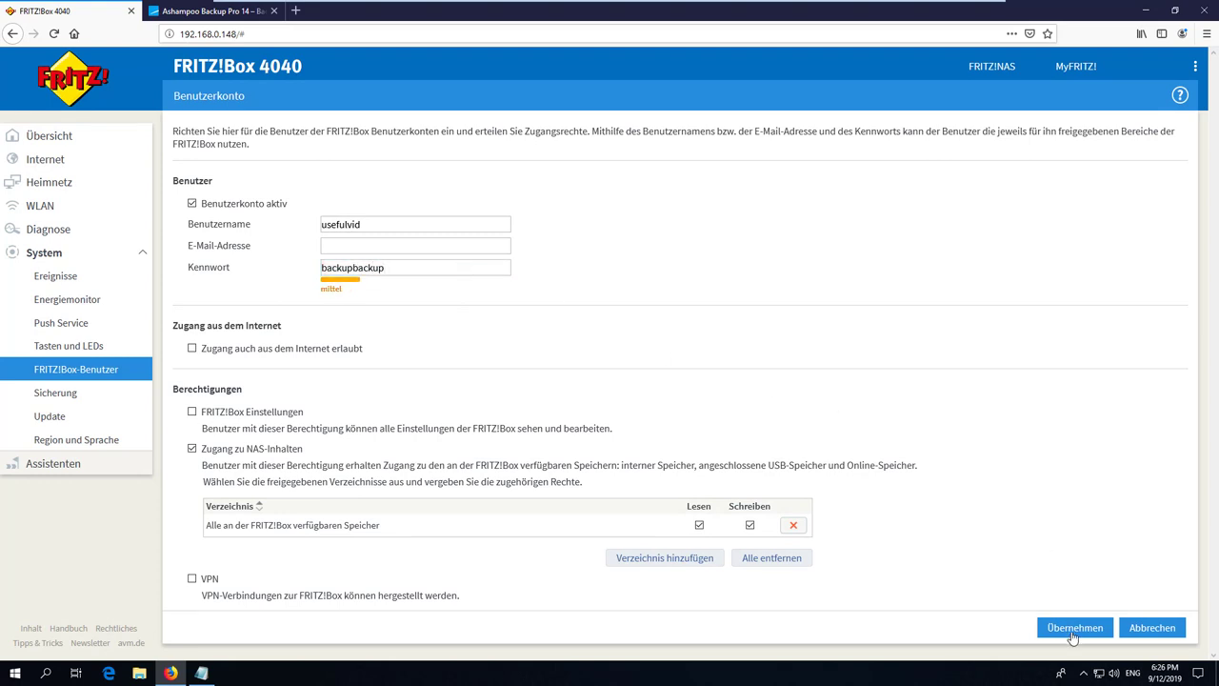
{"action": "left_click", "coordinate": [1074, 629]}
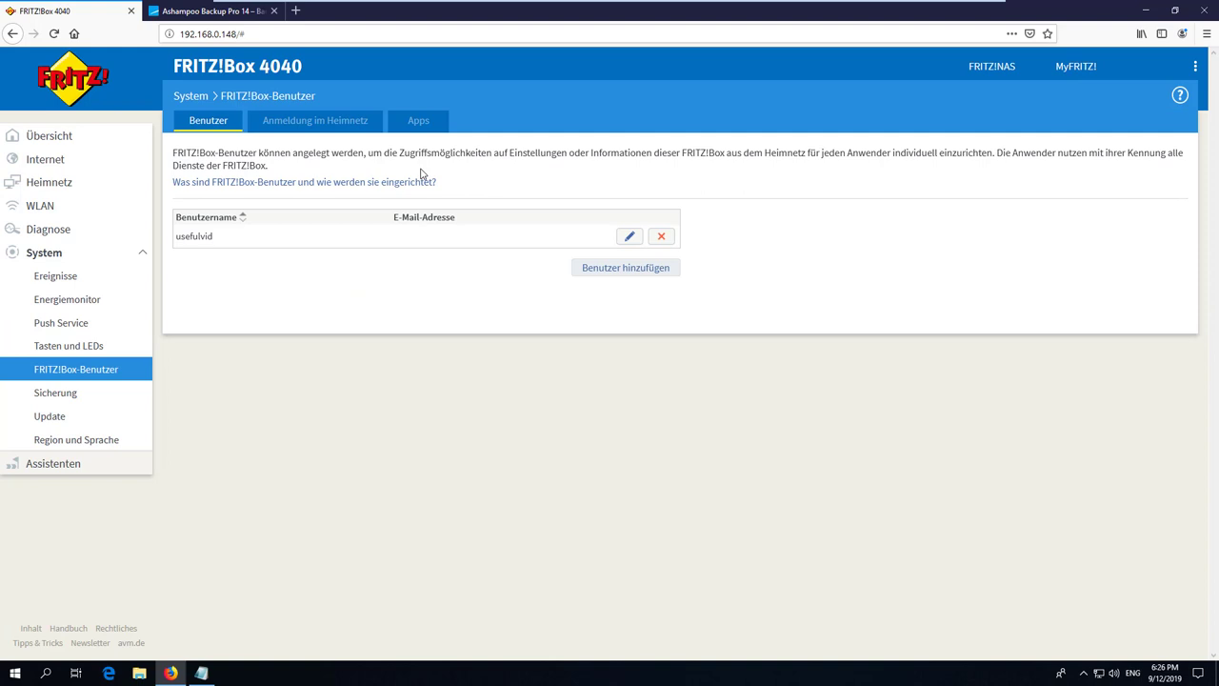
Try reaching \\192.168.0.148 in File Explorer, dismiss the not-found error, and return to Notepad.
{"action": "key", "text": "super+e"}
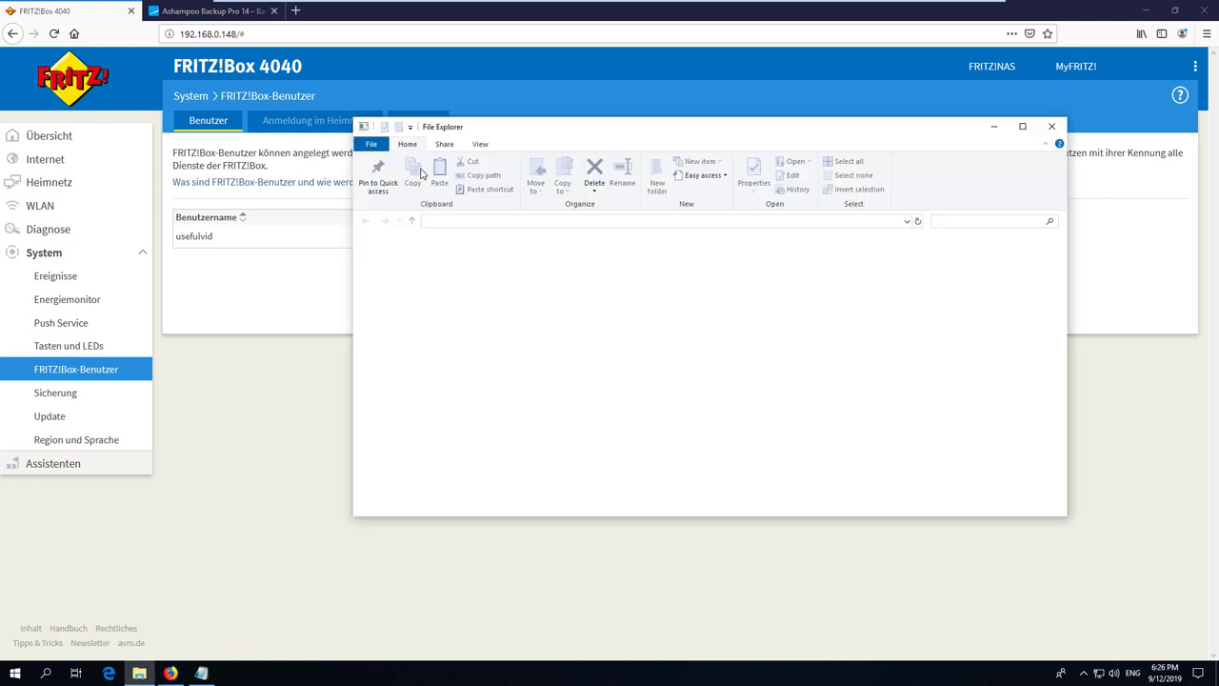
{"action": "left_click", "coordinate": [526, 225]}
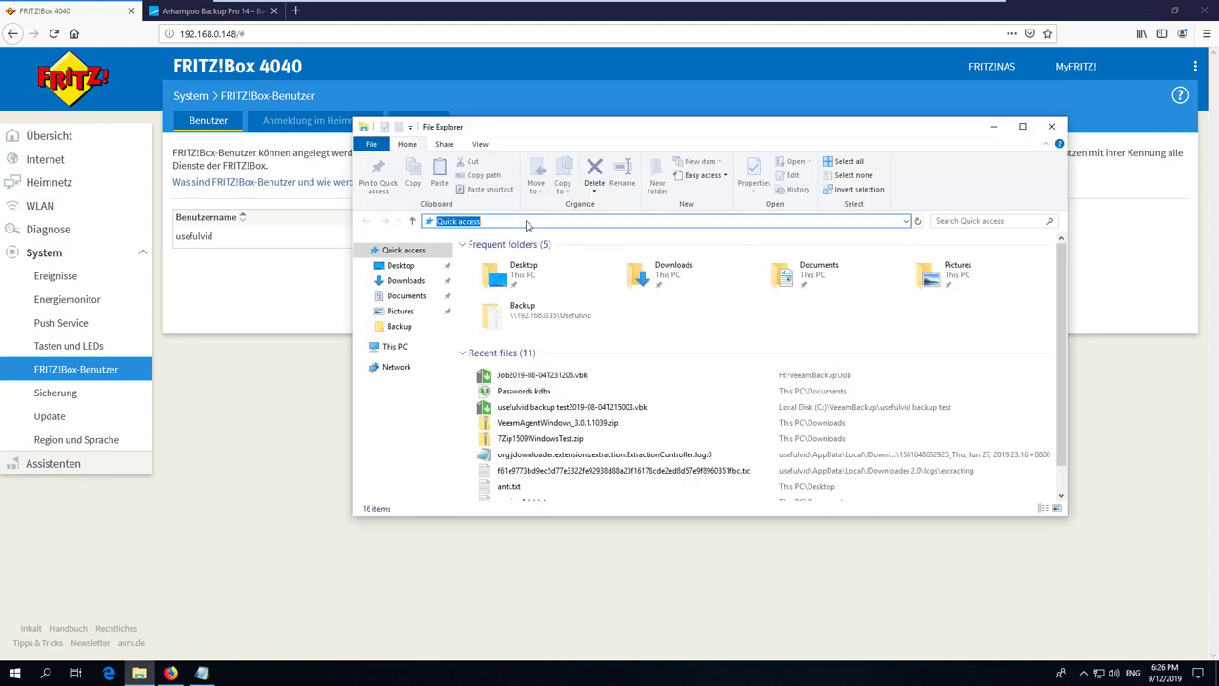
{"action": "type", "text": "\\192"}
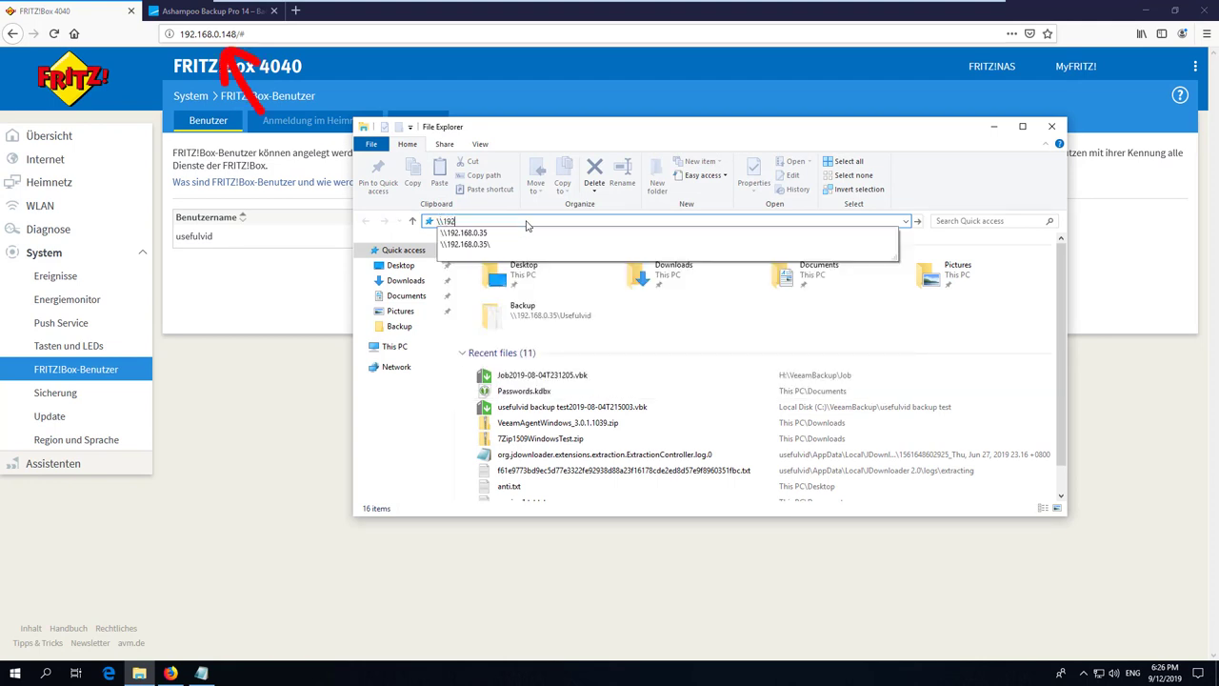
{"action": "type", "text": ".168.0.148"}
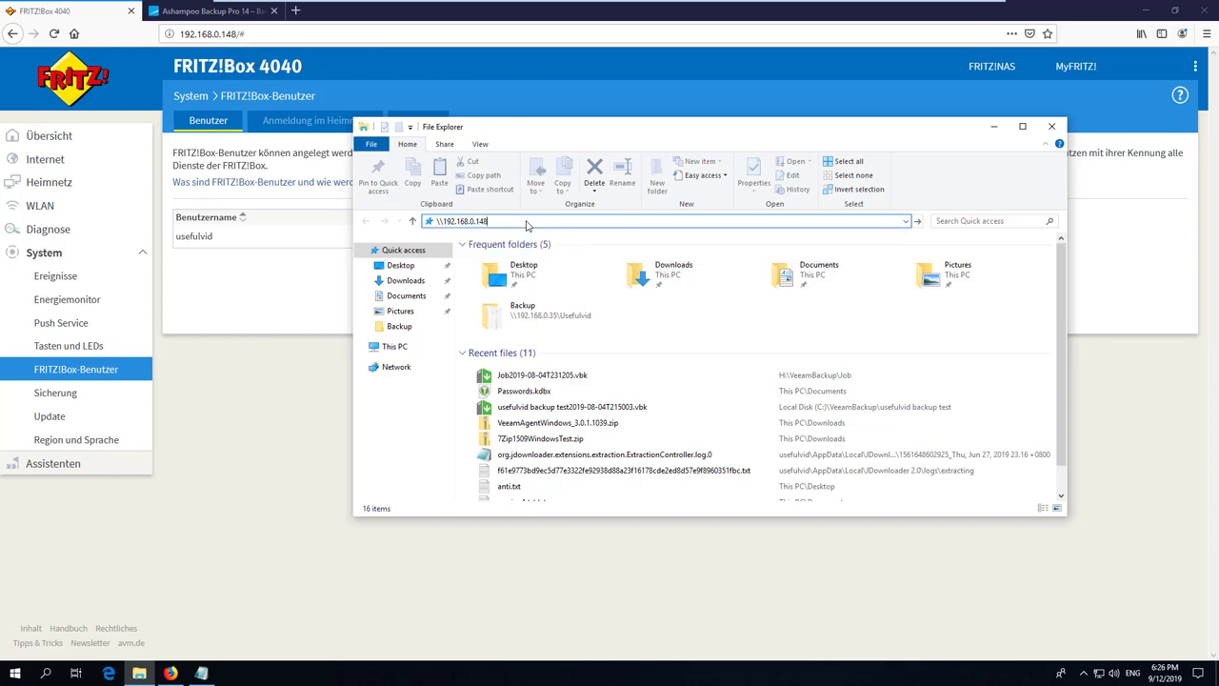
{"action": "key", "text": "Return"}
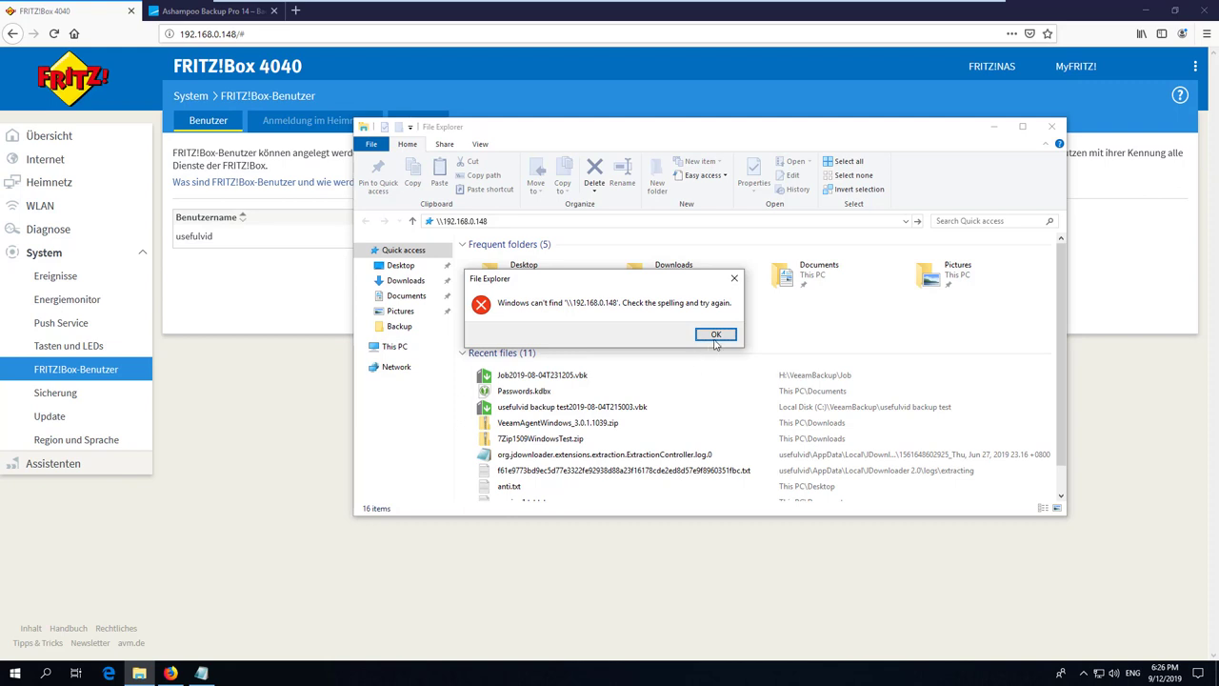
{"action": "left_click", "coordinate": [714, 334]}
{"action": "left_click", "coordinate": [201, 674]}
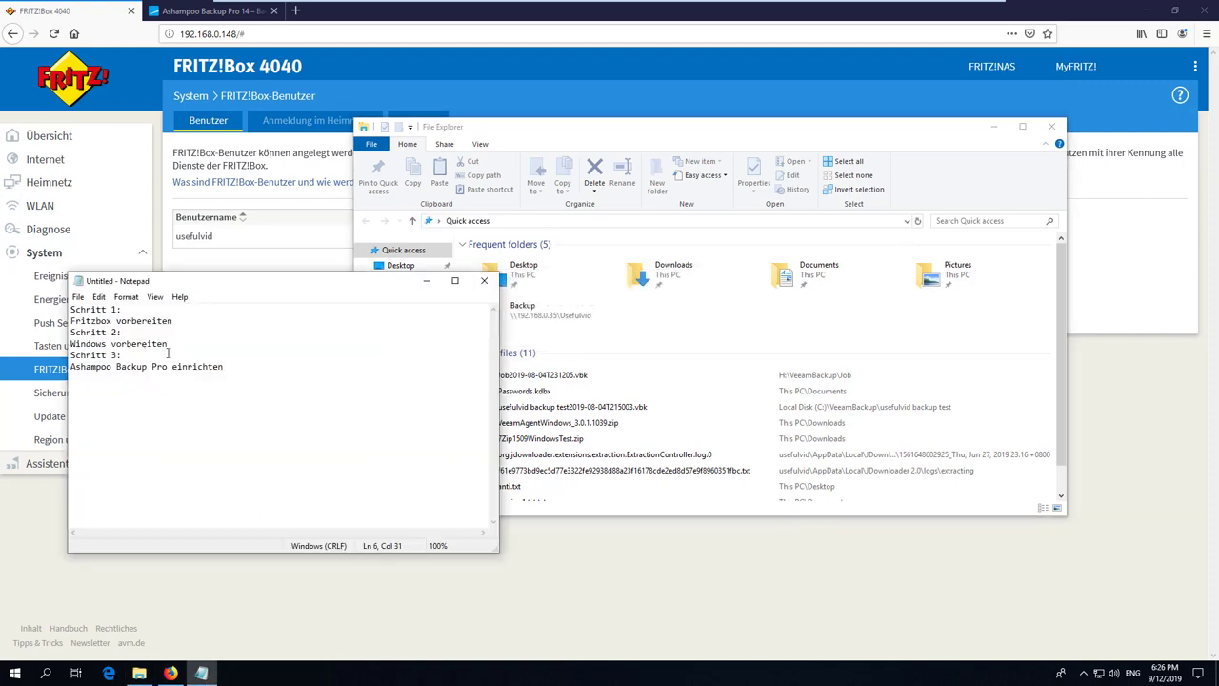
Search Start for 'features' to open Turn Windows features on or off.
{"action": "left_click", "coordinate": [13, 674]}
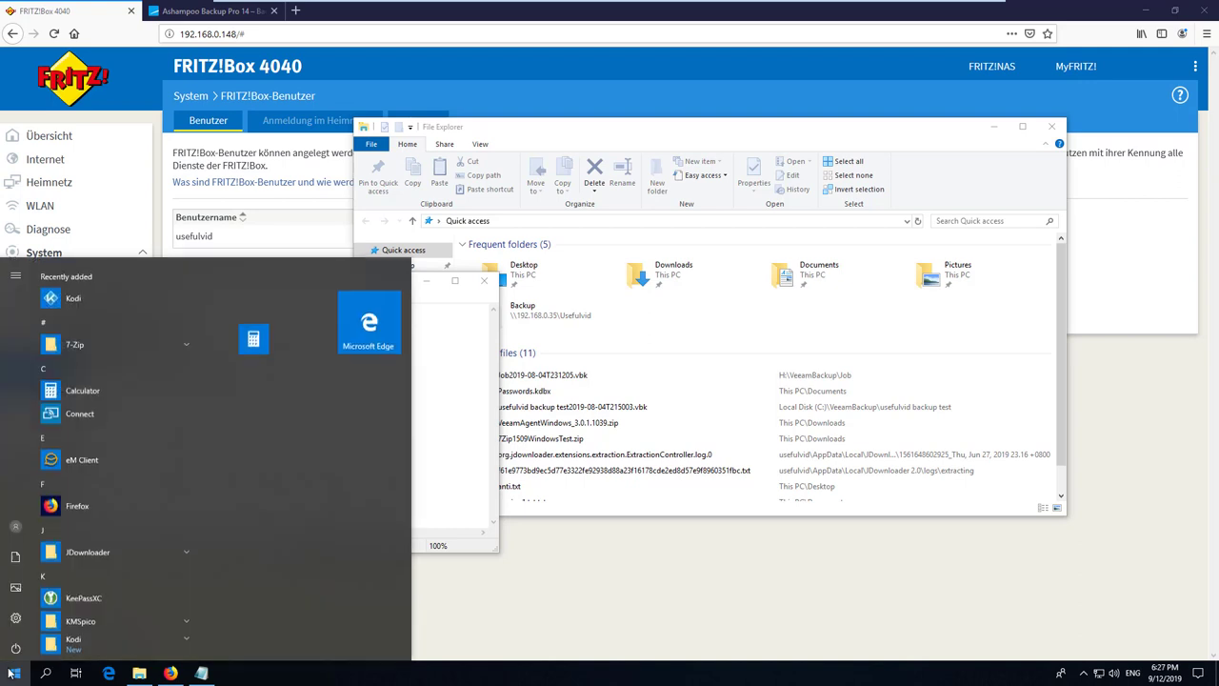
{"action": "type", "text": "features"}
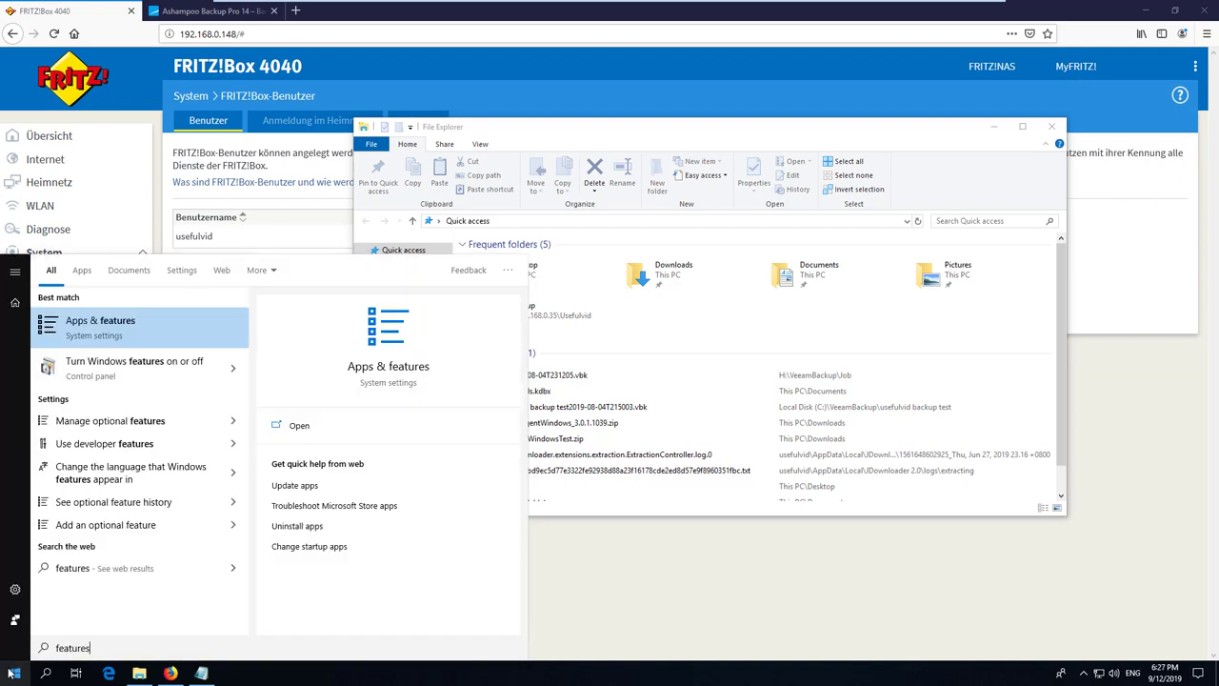
{"action": "key", "text": "Down"}
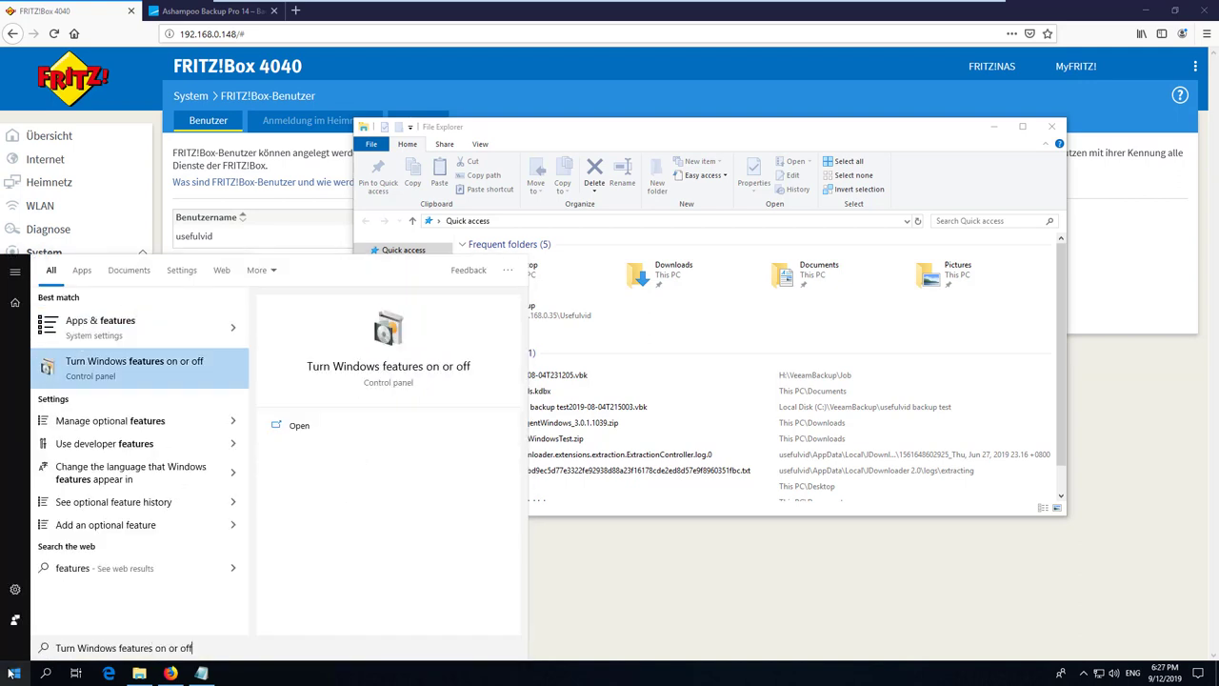
{"action": "key", "text": "Return"}
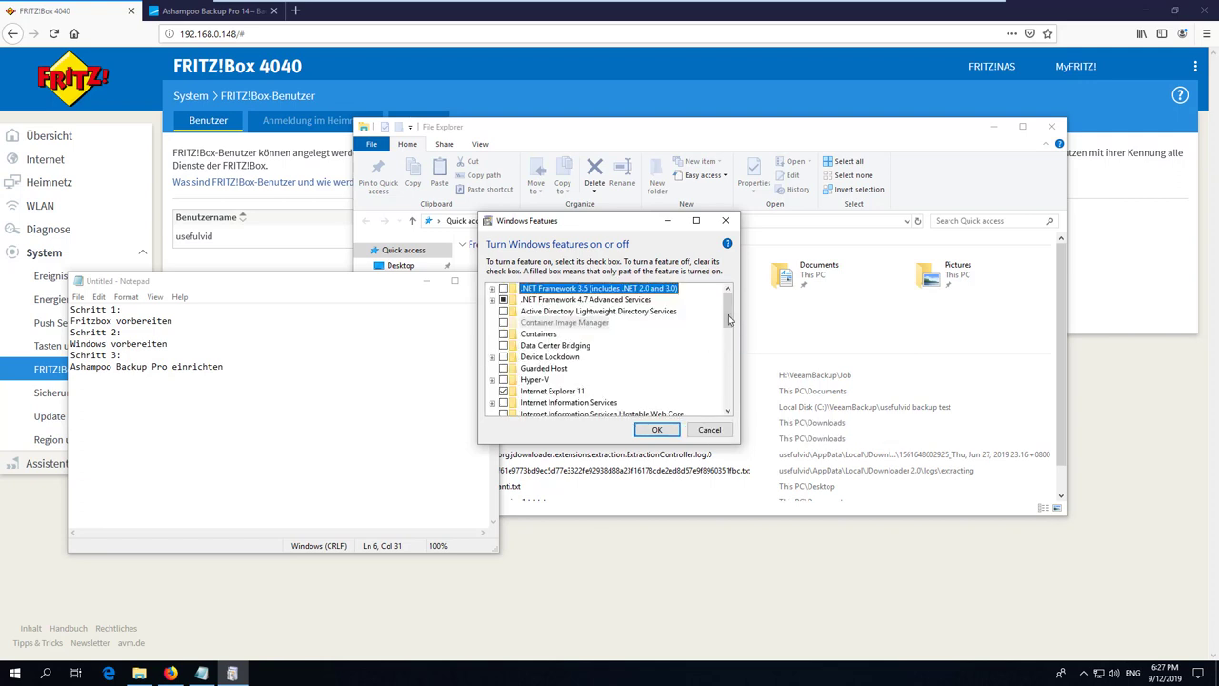
Tick SMB 1.0/CIFS Client under SMB 1.0/CIFS File Sharing Support and apply.
{"action": "left_click_drag", "start_coordinate": [729, 319], "coordinate": [730, 402]}
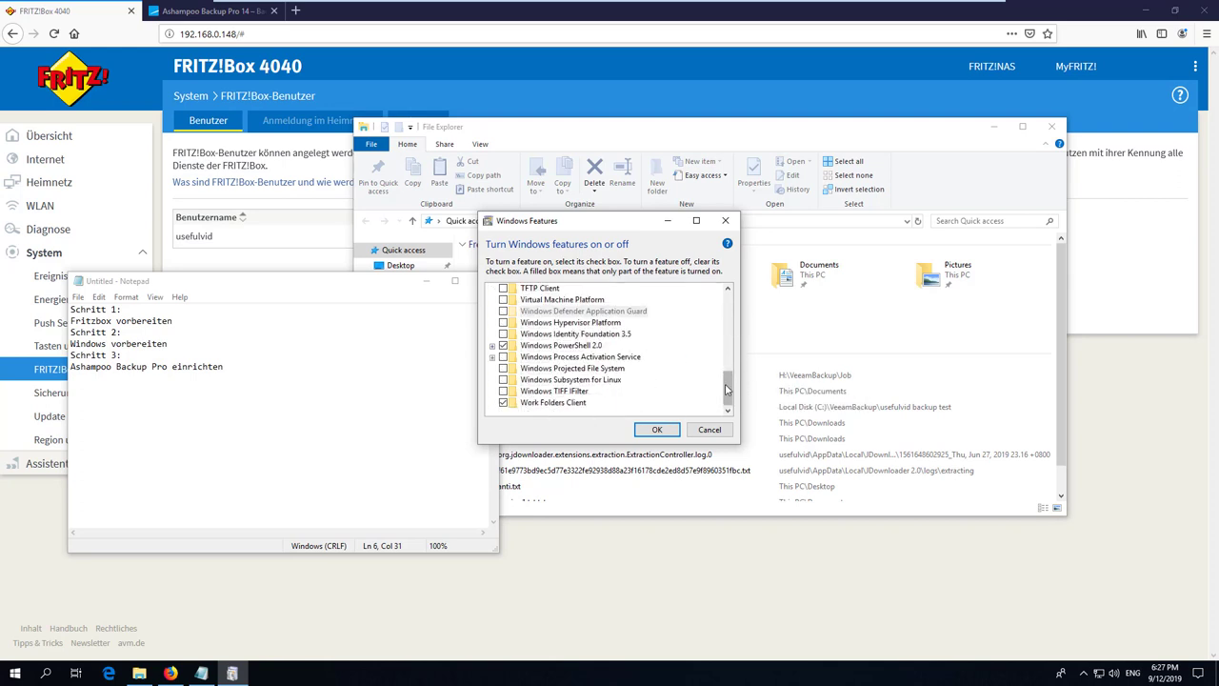
{"action": "left_click_drag", "start_coordinate": [729, 388], "coordinate": [729, 377]}
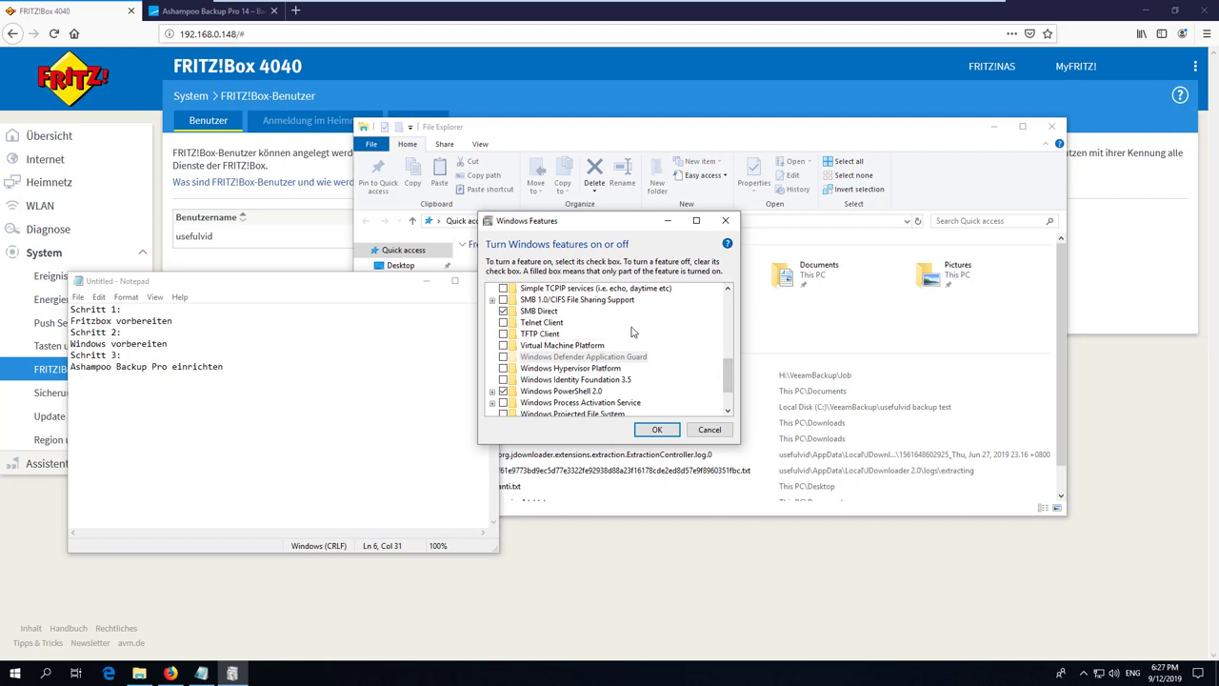
{"action": "left_click", "coordinate": [604, 300]}
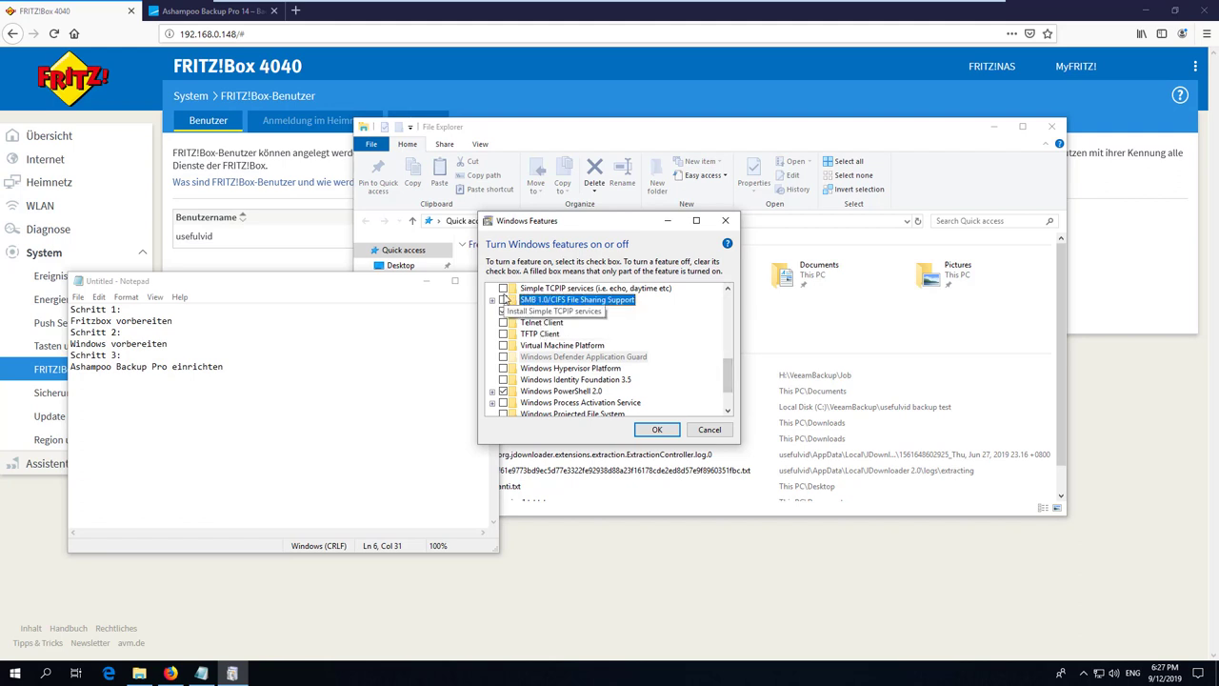
{"action": "left_click", "coordinate": [491, 300]}
{"action": "left_click", "coordinate": [515, 323]}
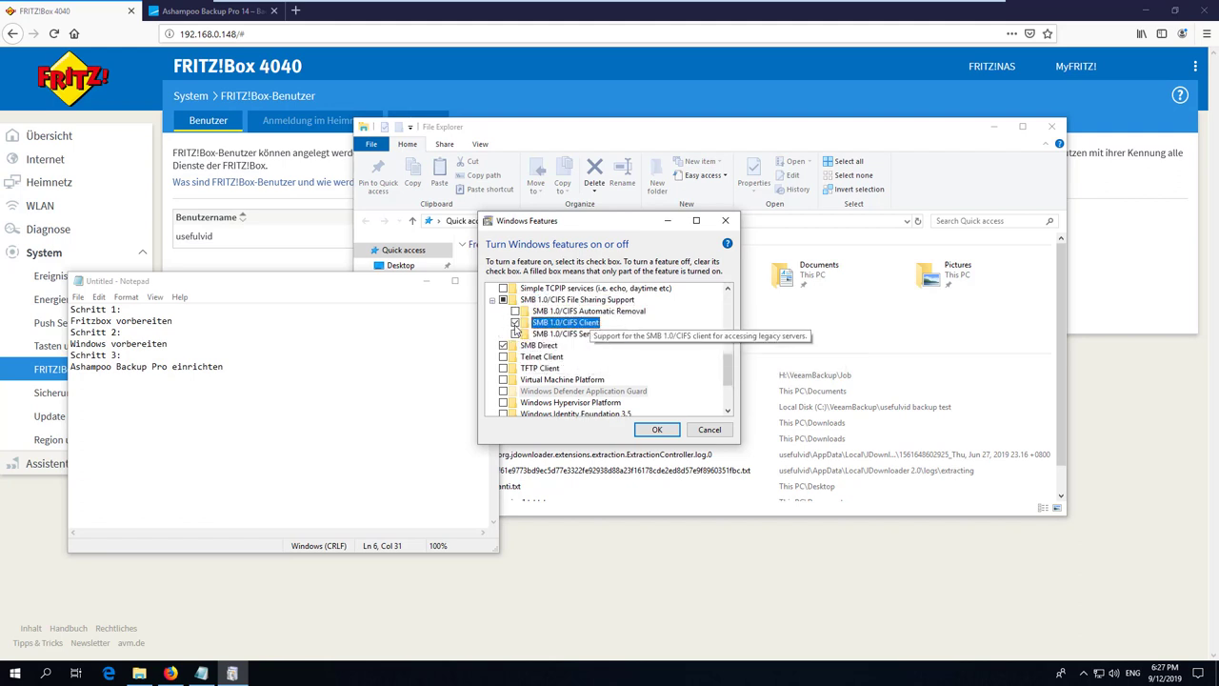
{"action": "left_click", "coordinate": [667, 429]}
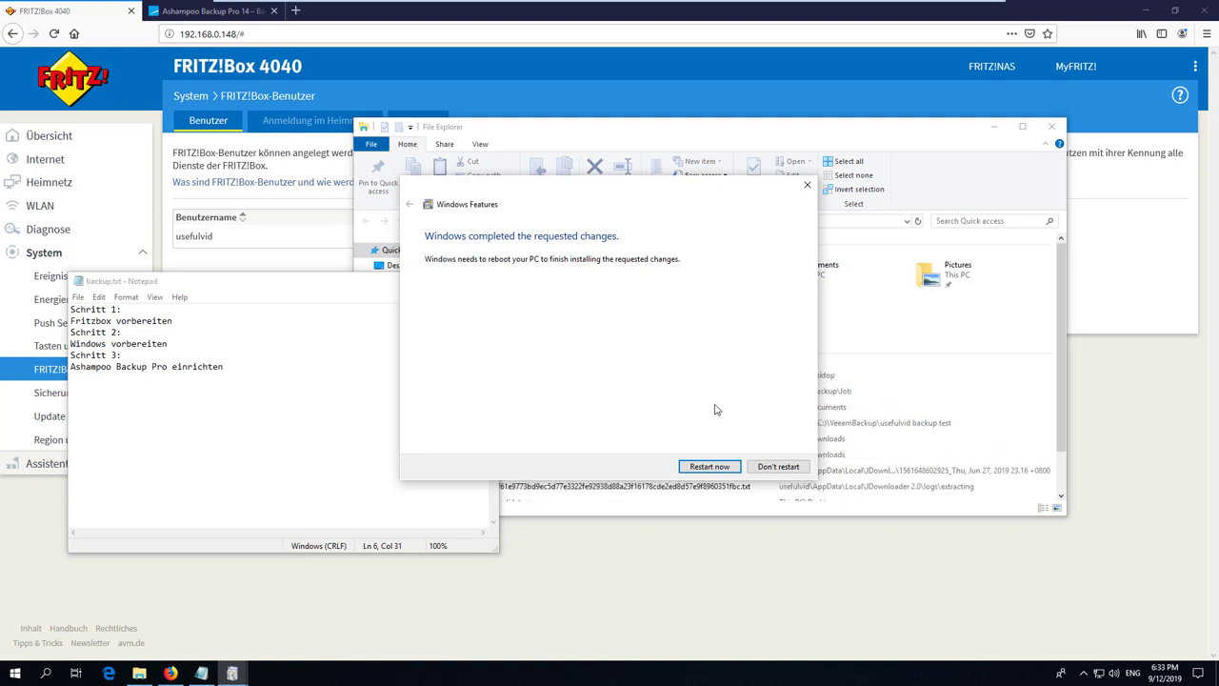
Restart Windows now to finish installing the SMB 1.0/CIFS Client.
{"action": "left_click", "coordinate": [709, 466]}
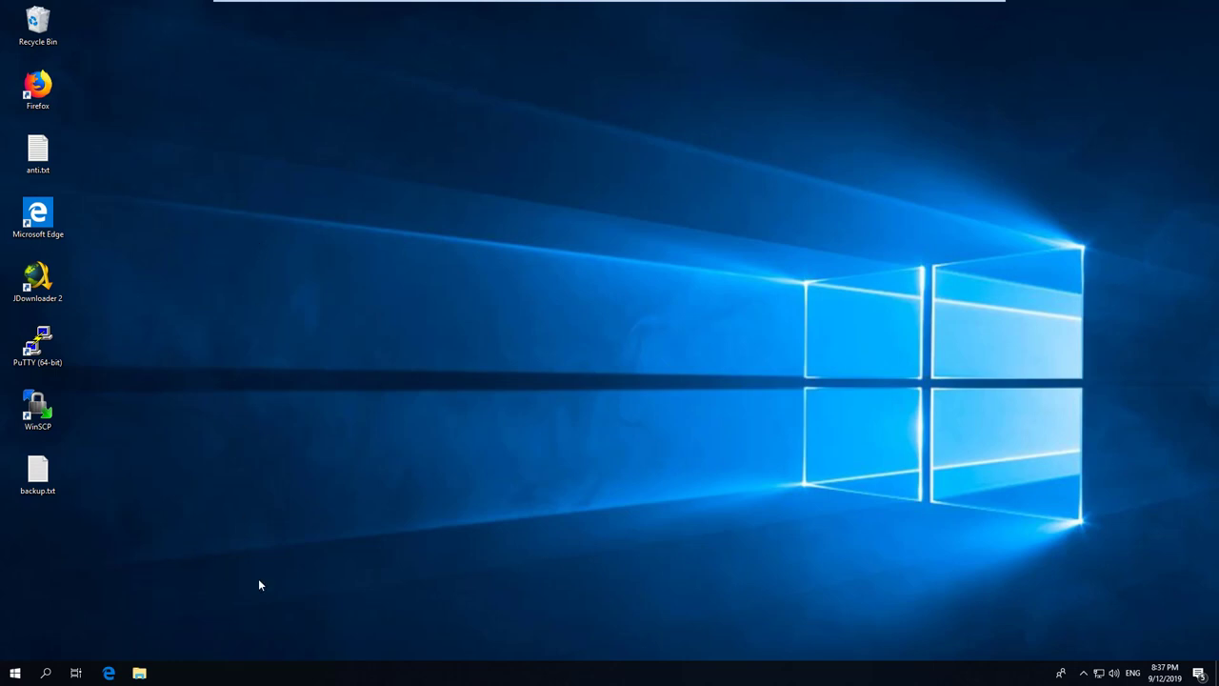
Navigate to \\192.168.0.148 in a new File Explorer window.
{"action": "left_click", "coordinate": [139, 672]}
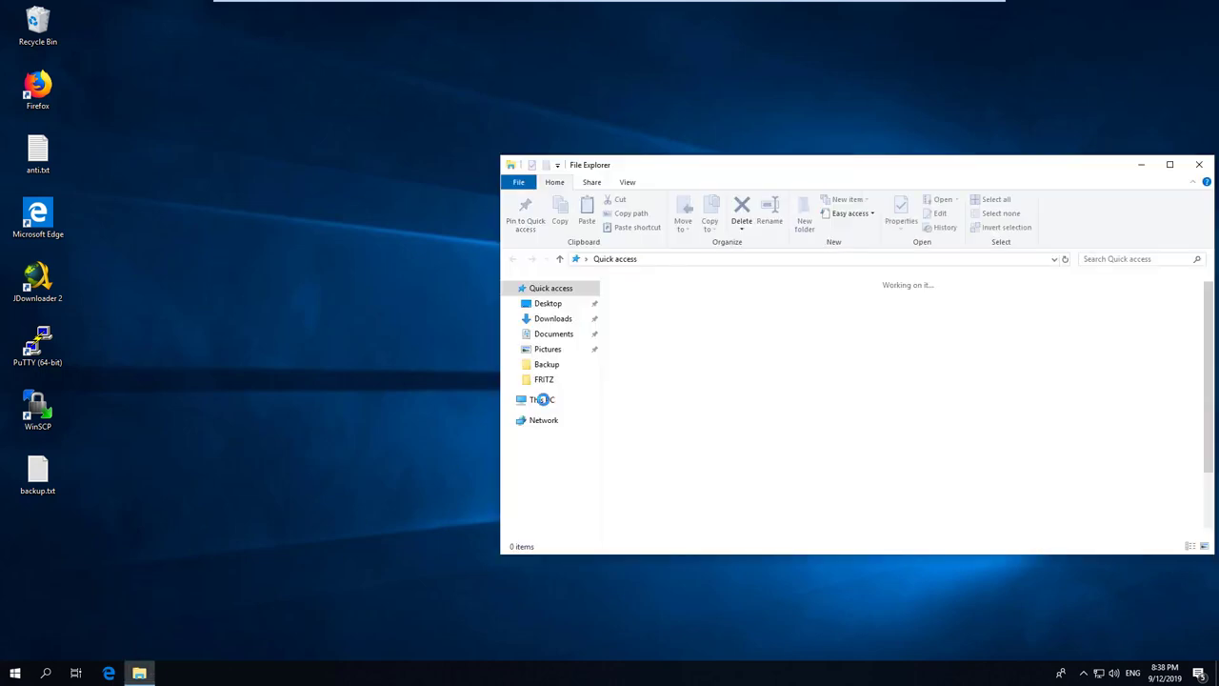
{"action": "left_click", "coordinate": [672, 259]}
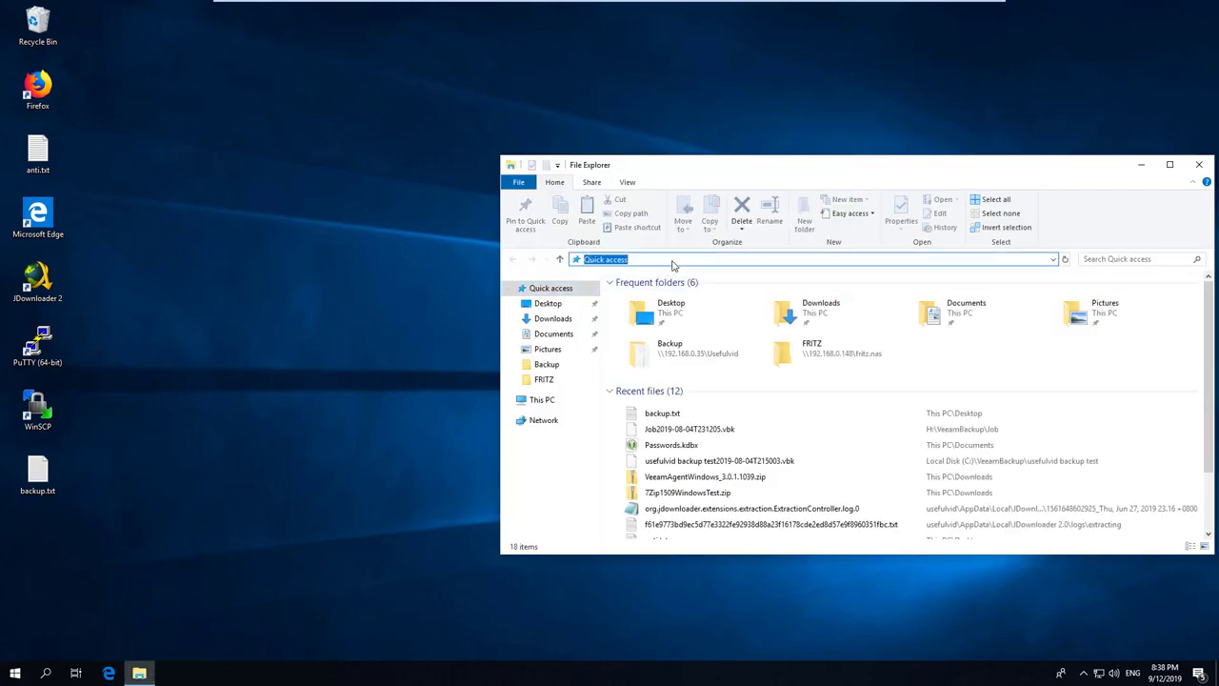
{"action": "type", "text": "\\\\19"}
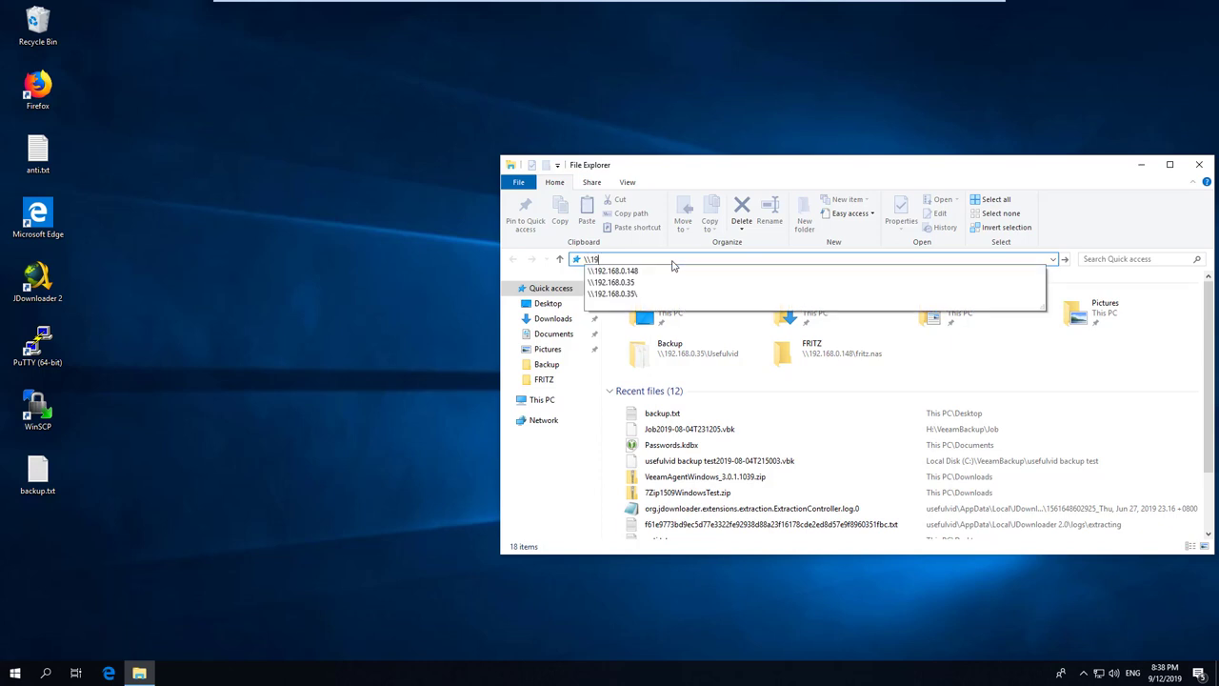
{"action": "type", "text": "2"}
{"action": "key", "text": "Down"}
{"action": "key", "text": "Return"}
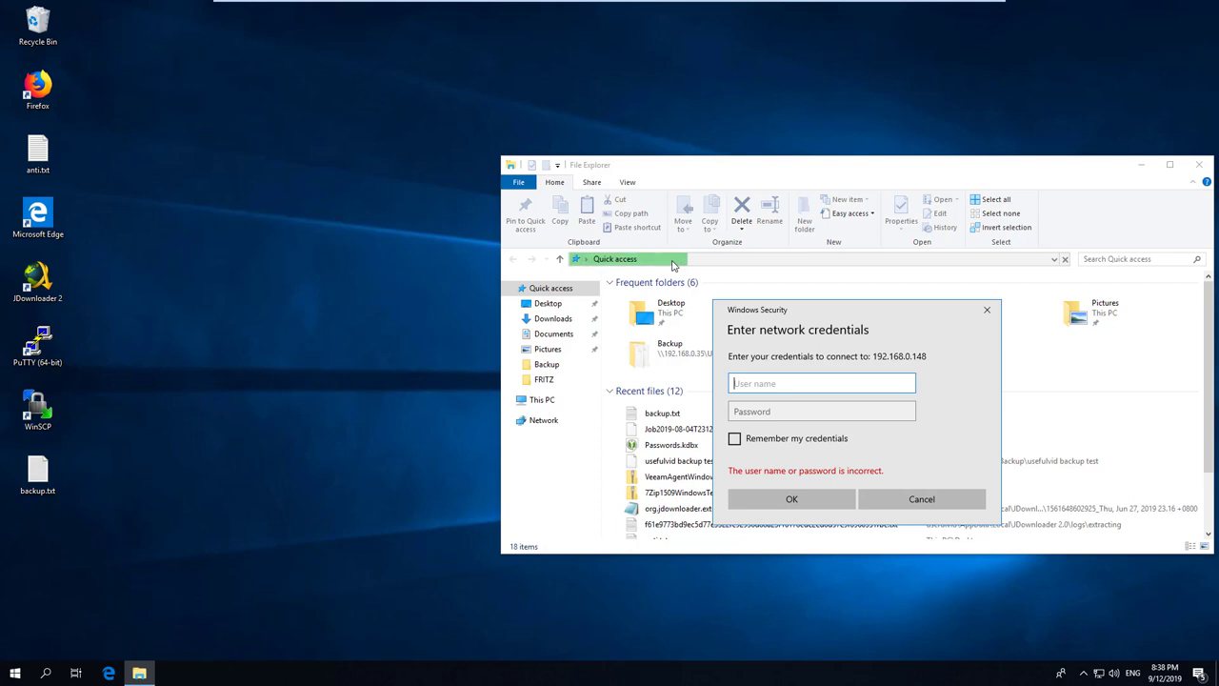
Sign in with the FRITZ!Box user name and password.
{"action": "type", "text": "usefulvid"}
{"action": "key", "text": "Tab"}
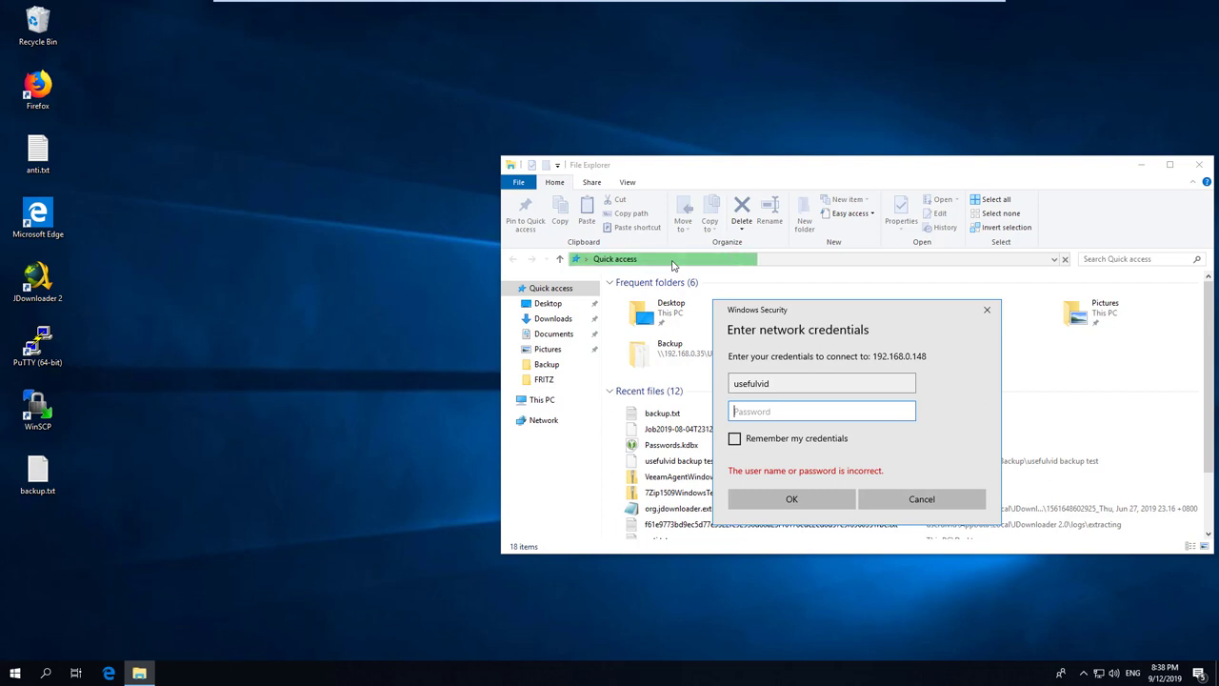
{"action": "type", "text": "*************"}
{"action": "key", "text": "Return"}
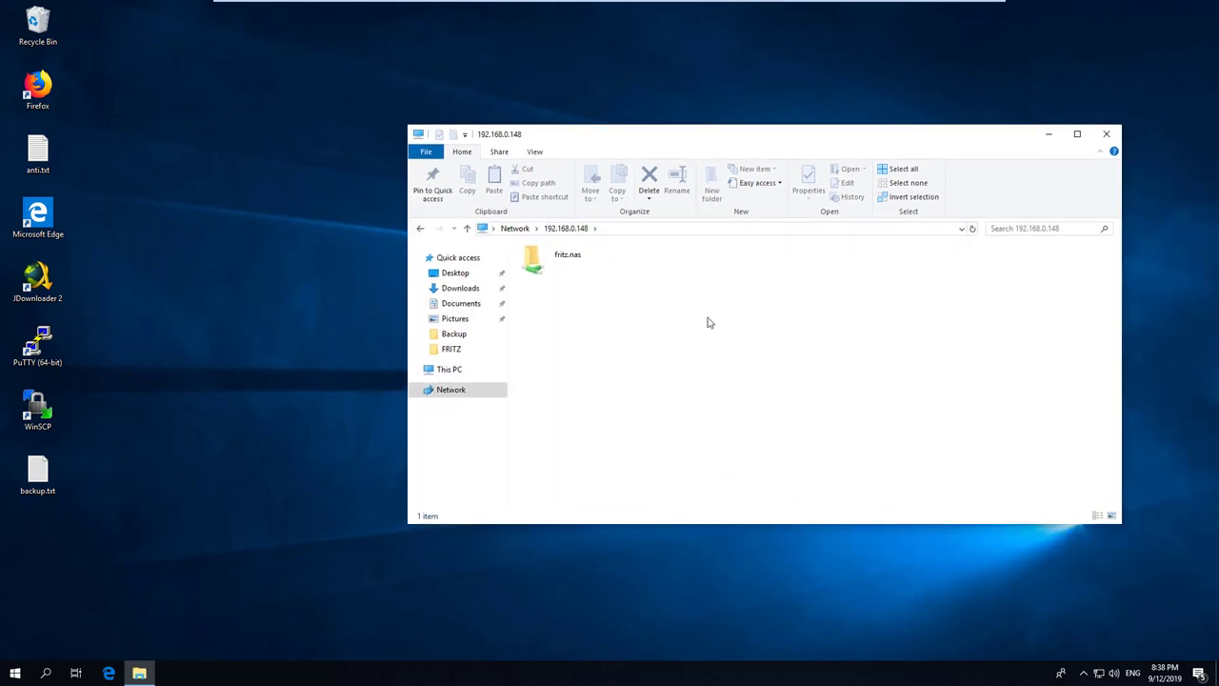
Open the fritz.nas share and find new folders are denied at its top level.
{"action": "double_click", "coordinate": [574, 272]}
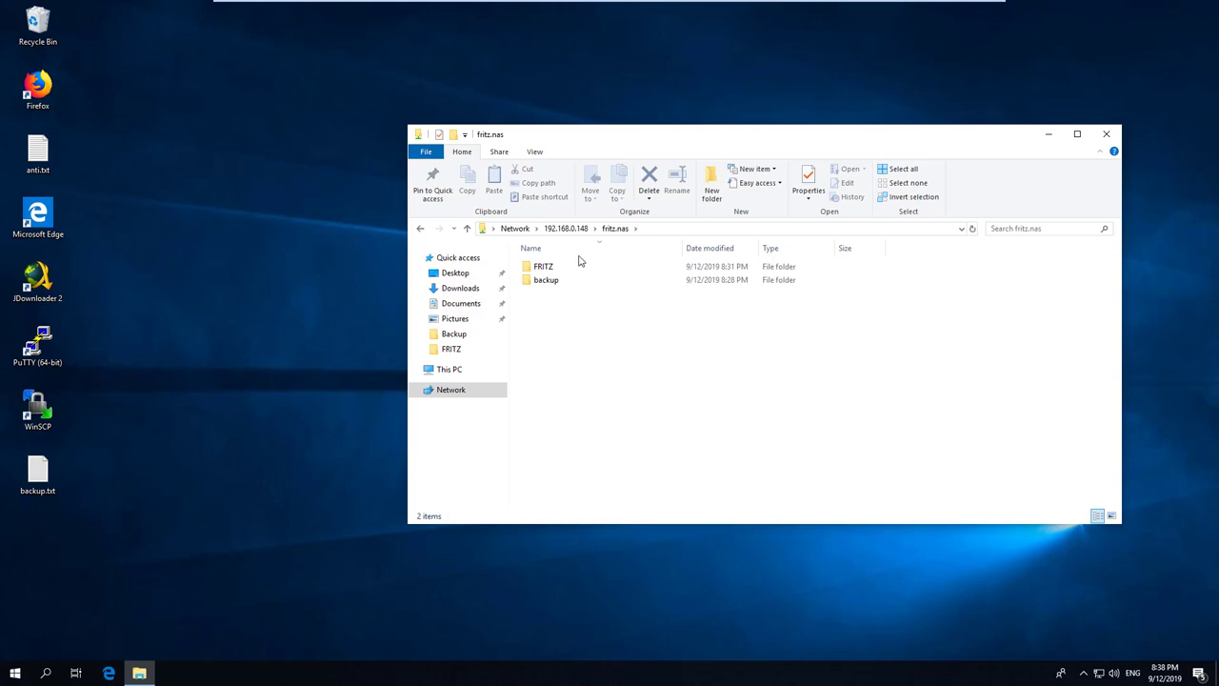
{"action": "left_click", "coordinate": [538, 267]}
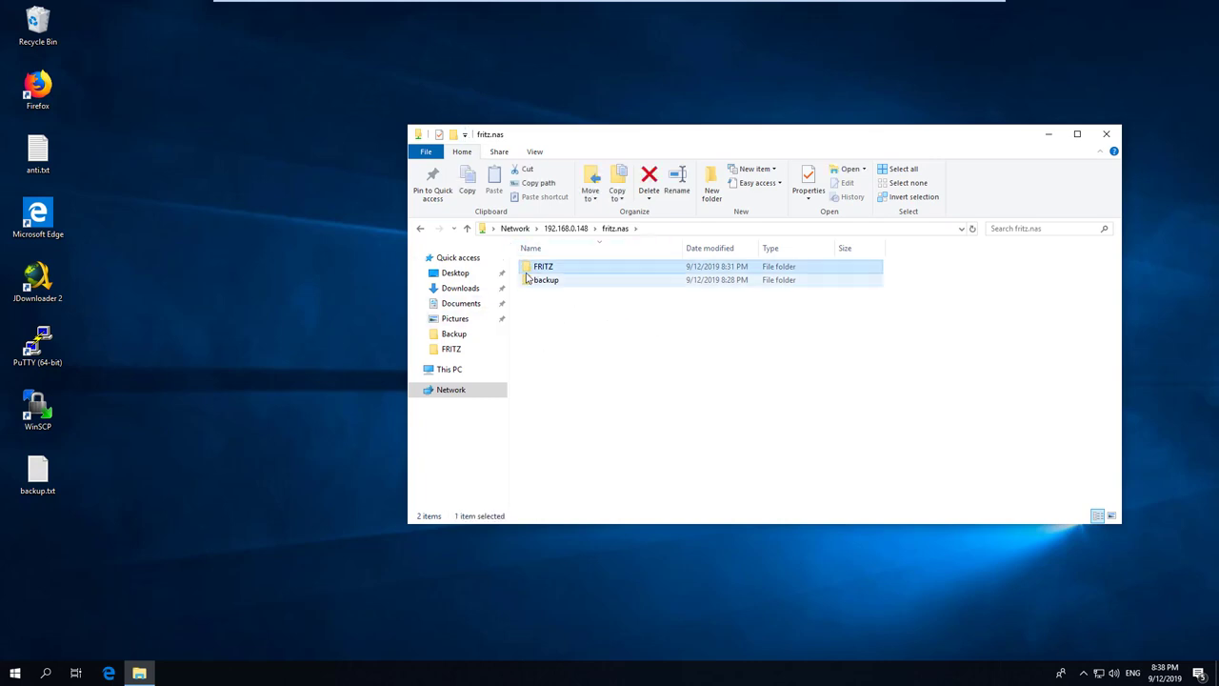
{"action": "left_click", "coordinate": [522, 348]}
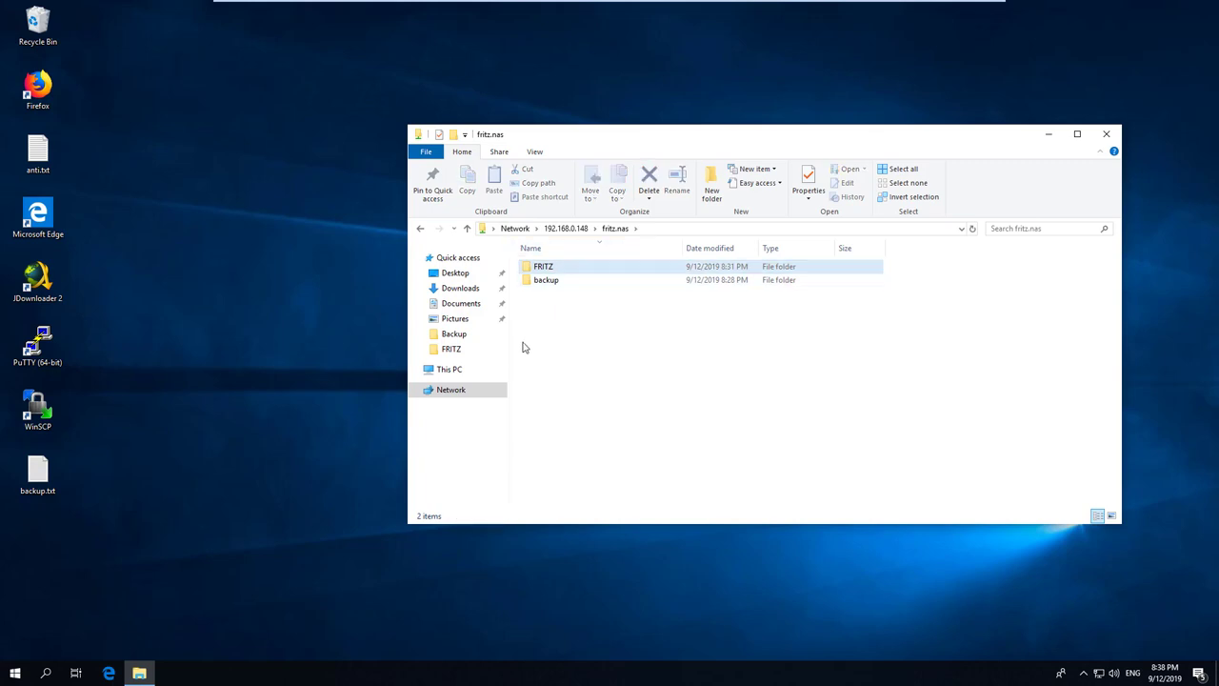
{"action": "left_click", "coordinate": [583, 268]}
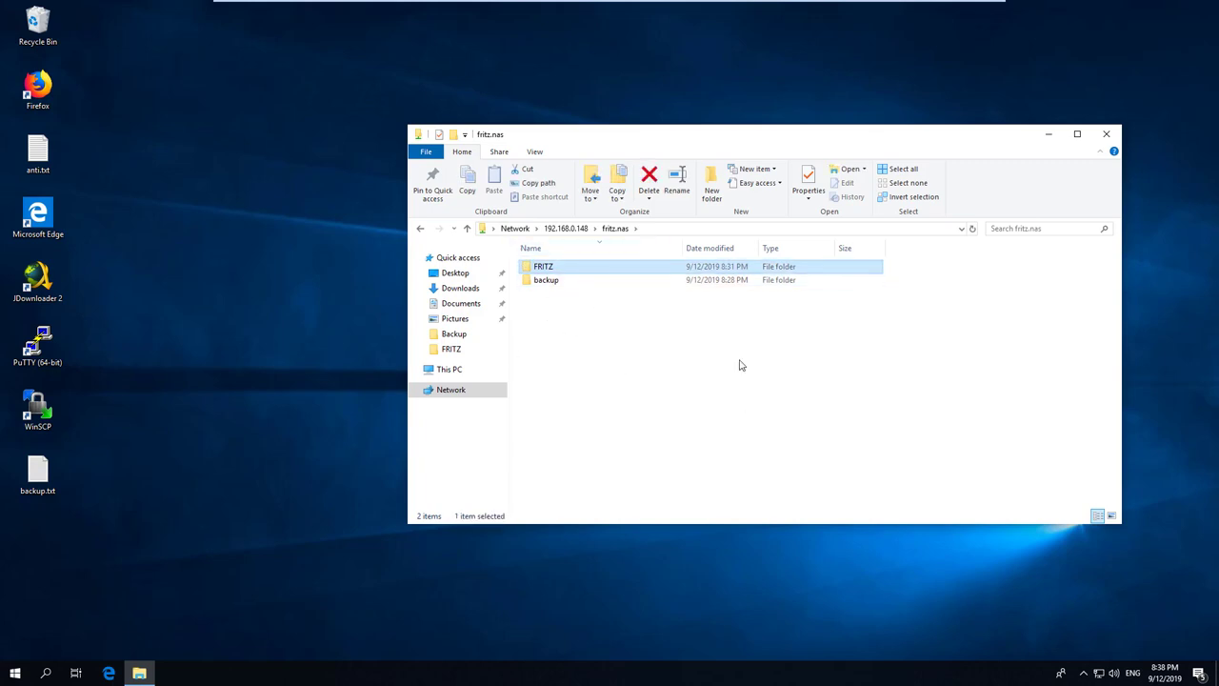
{"action": "double_click", "coordinate": [604, 268]}
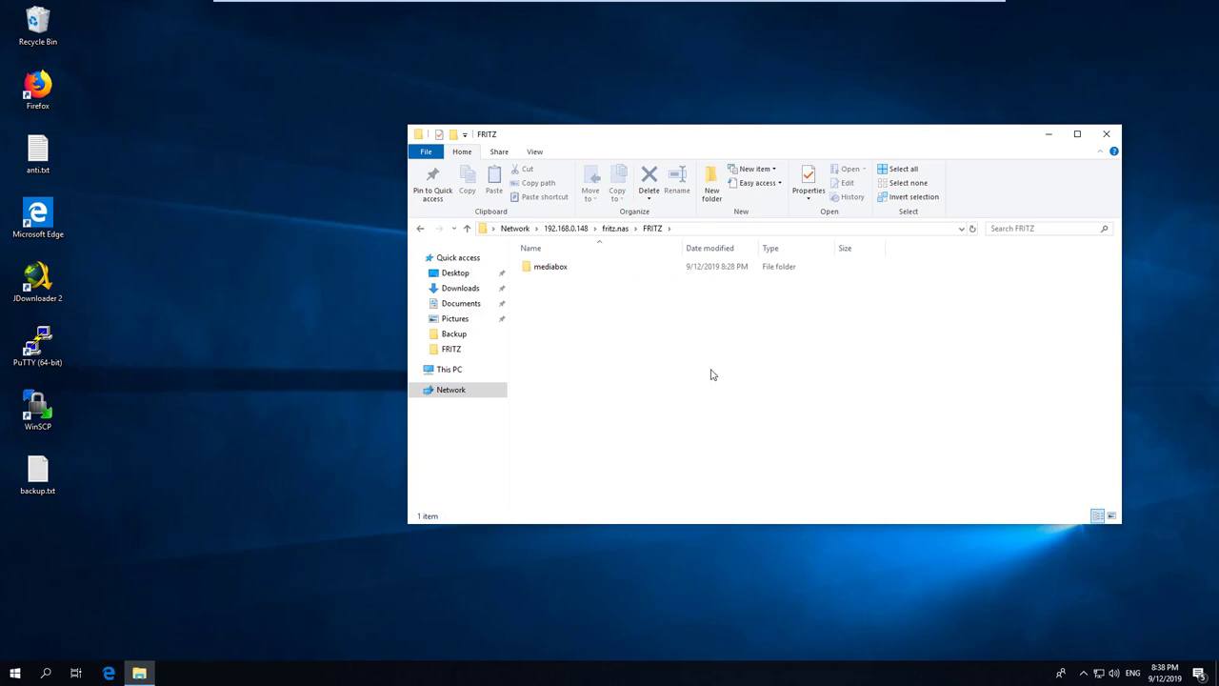
{"action": "left_click", "coordinate": [422, 230]}
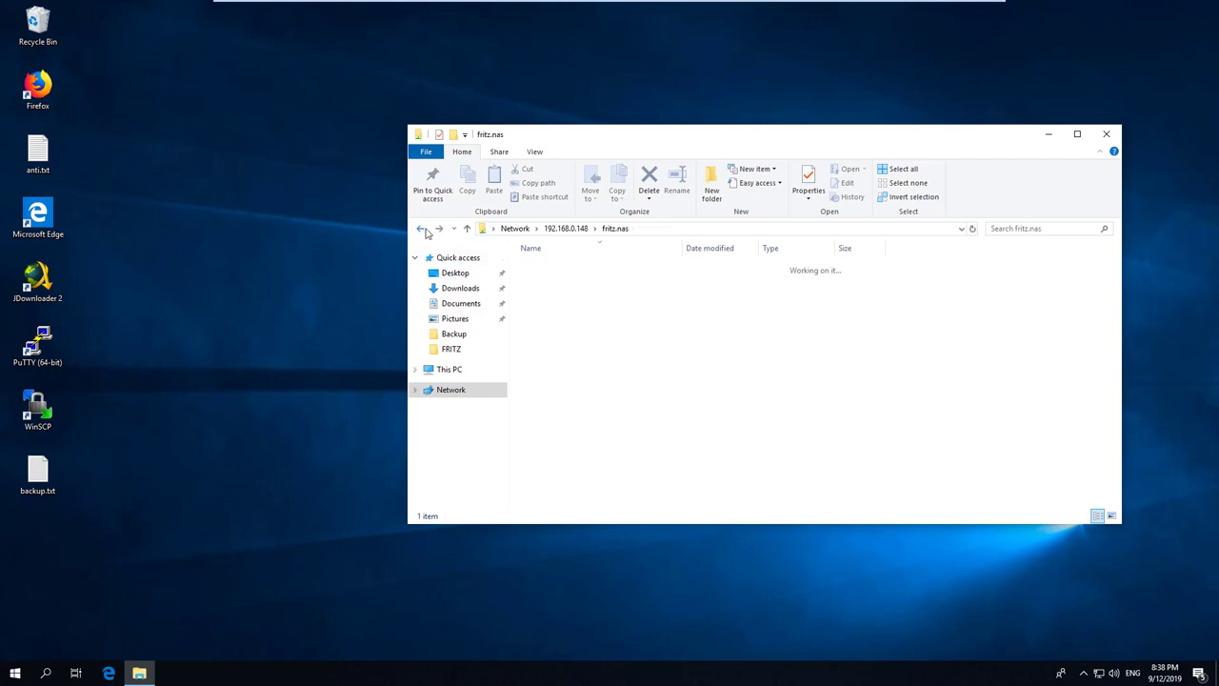
{"action": "left_click", "coordinate": [710, 186]}
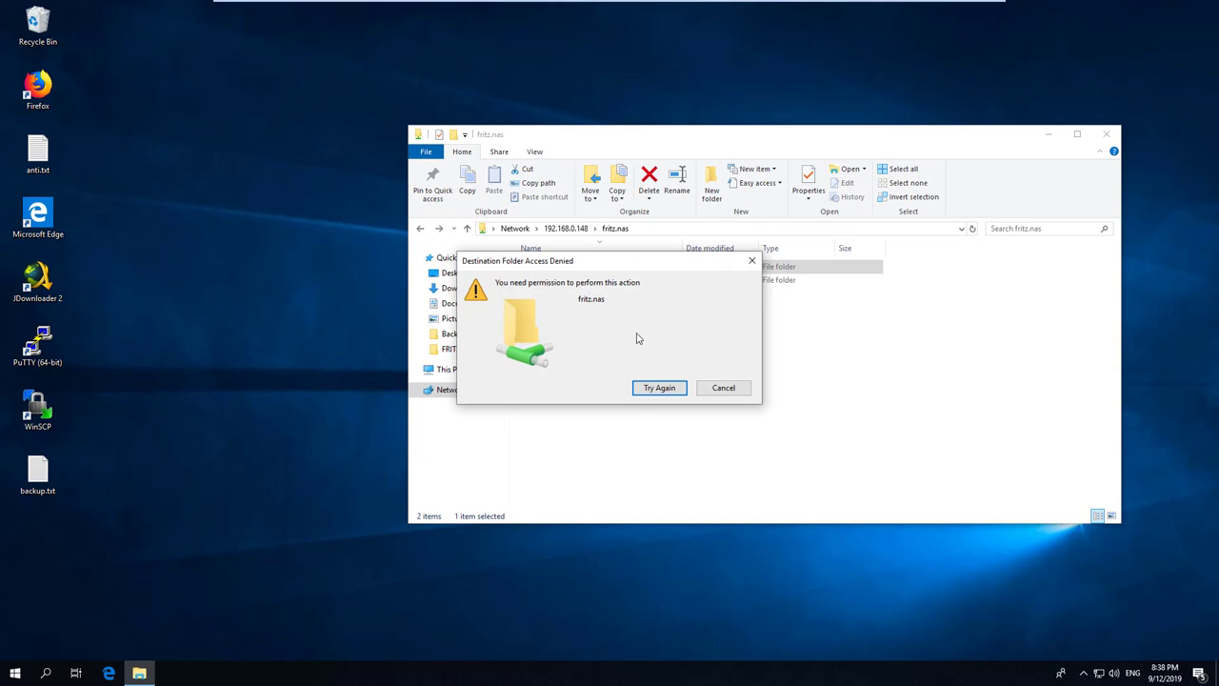
{"action": "left_click", "coordinate": [734, 387]}
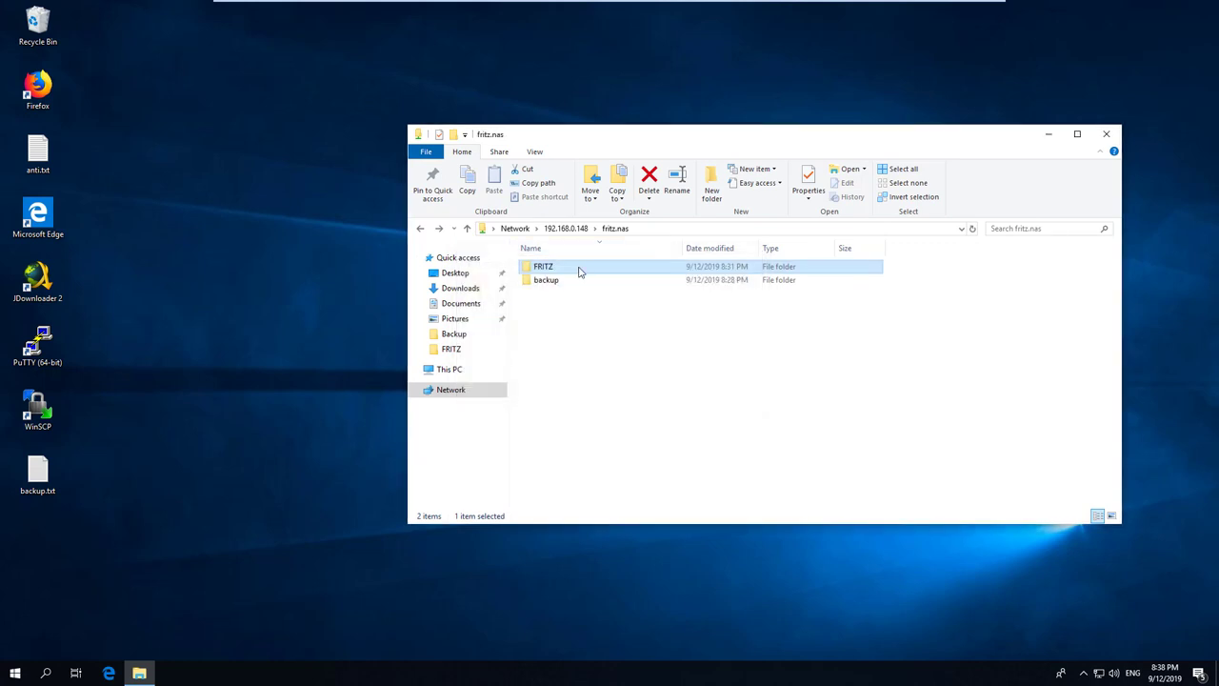
Create a folder named 'backup' inside FRITZ and reopen backup.txt.
{"action": "double_click", "coordinate": [578, 268]}
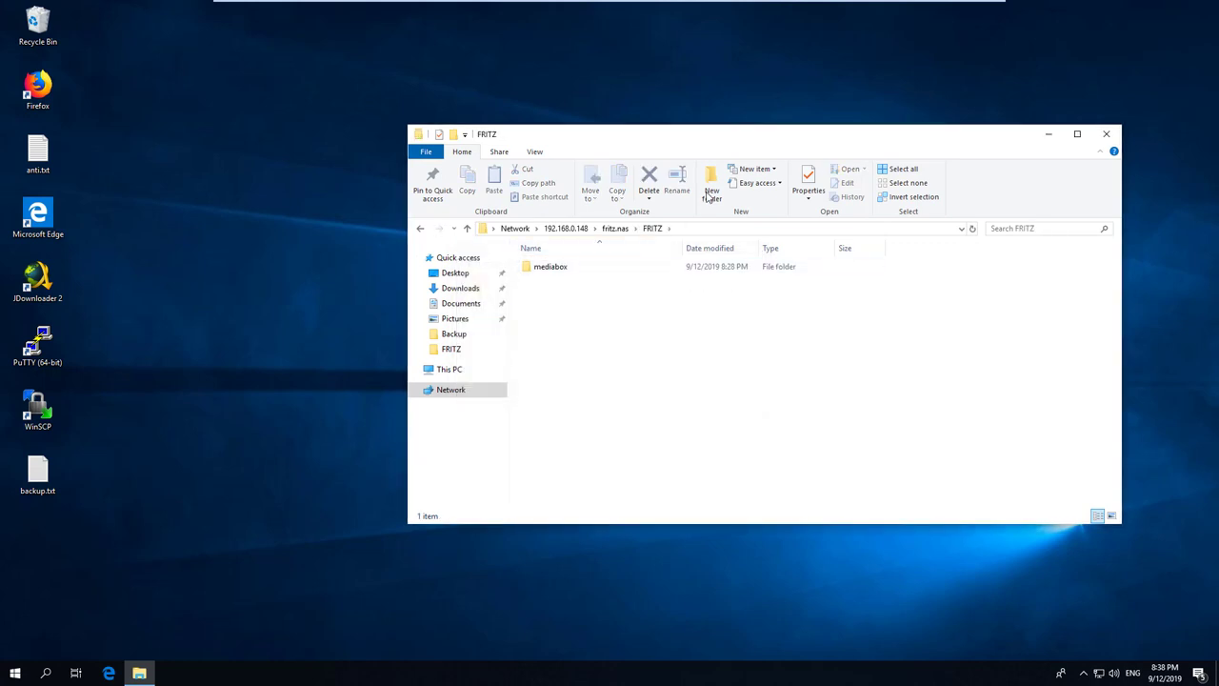
{"action": "left_click", "coordinate": [710, 186]}
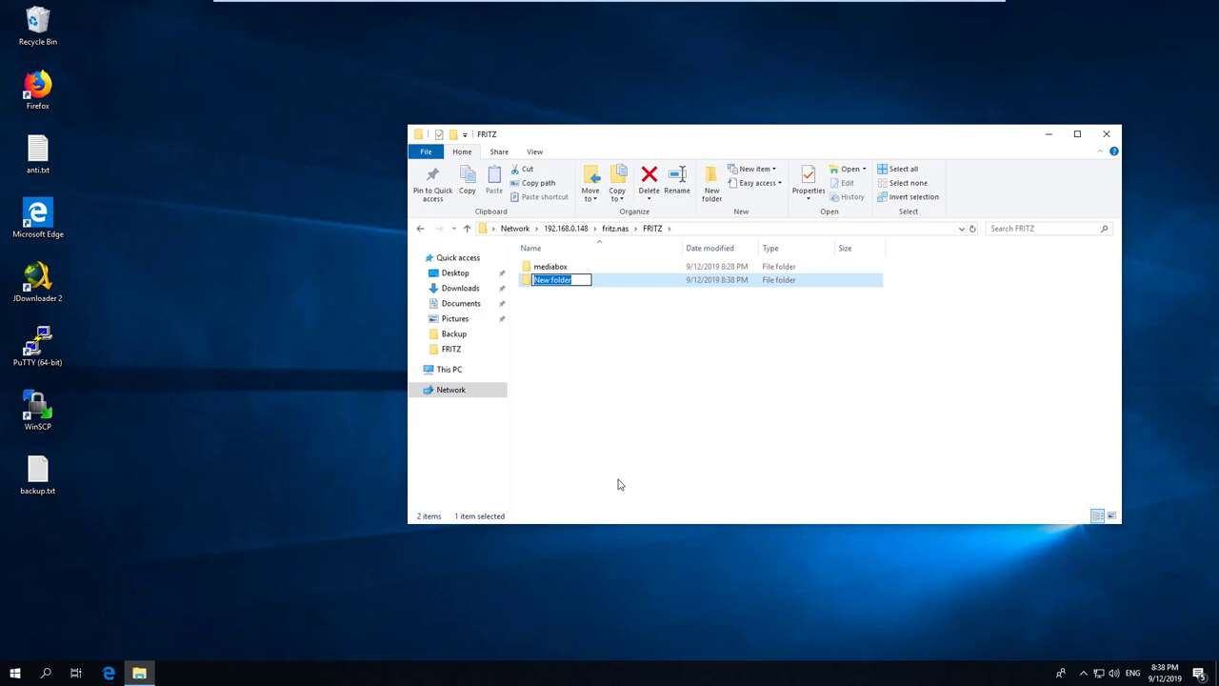
{"action": "type", "text": "backup"}
{"action": "key", "text": "Return"}
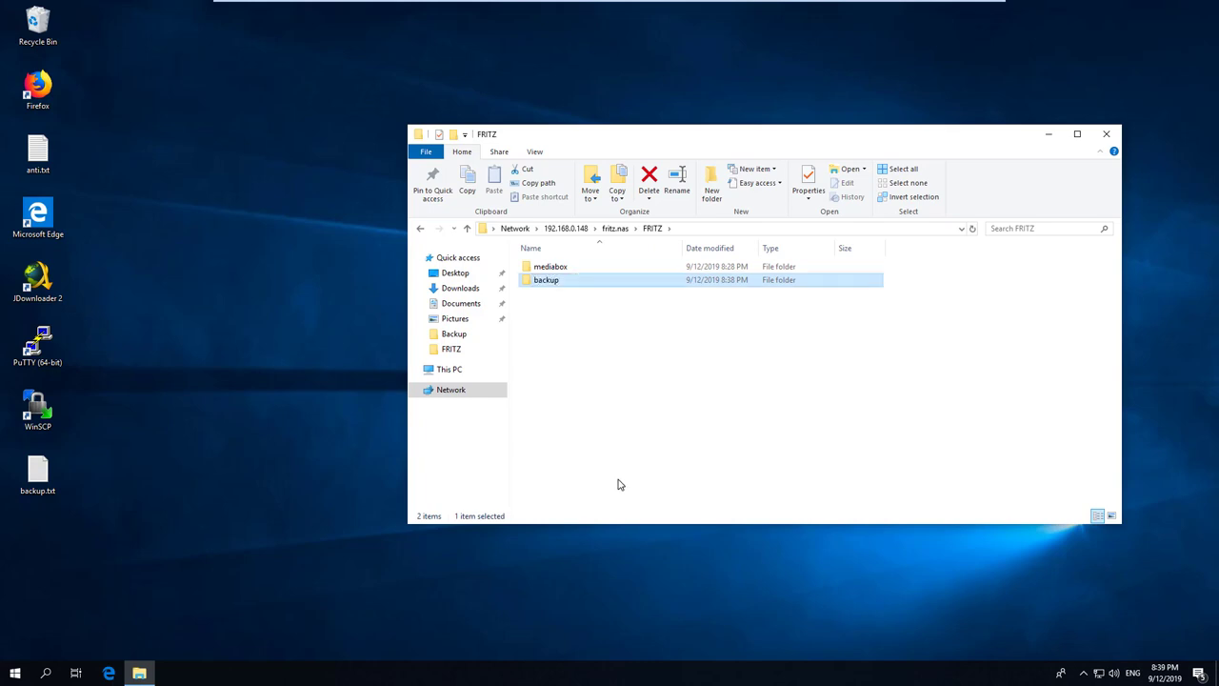
{"action": "double_click", "coordinate": [38, 472]}
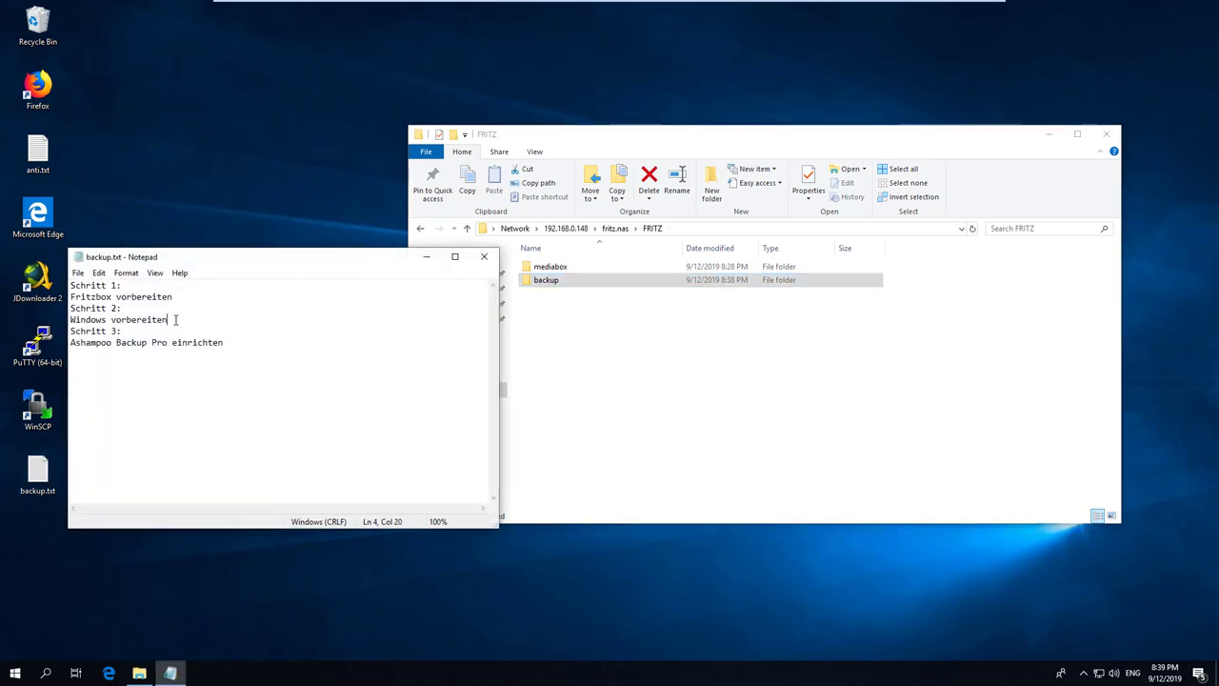
Highlight the 'Windows vorbereiten' line in the plan, then launch the web browser.
{"action": "key", "text": "shift+Home"}
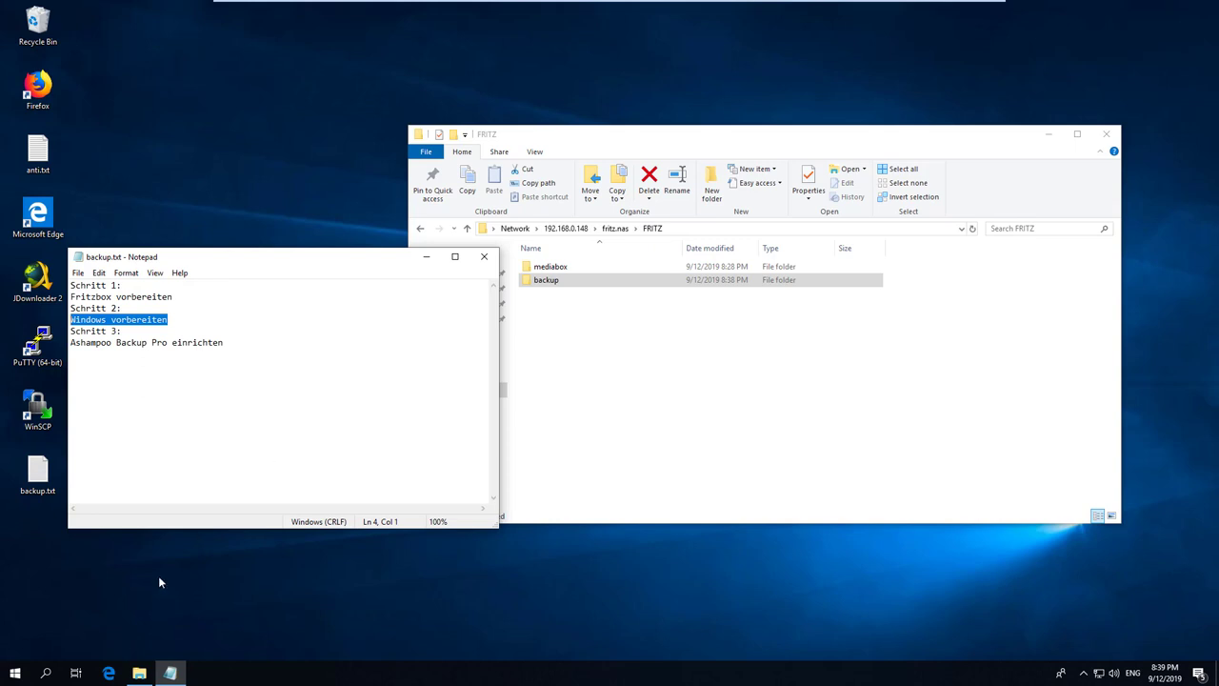
{"action": "left_click", "coordinate": [108, 673]}
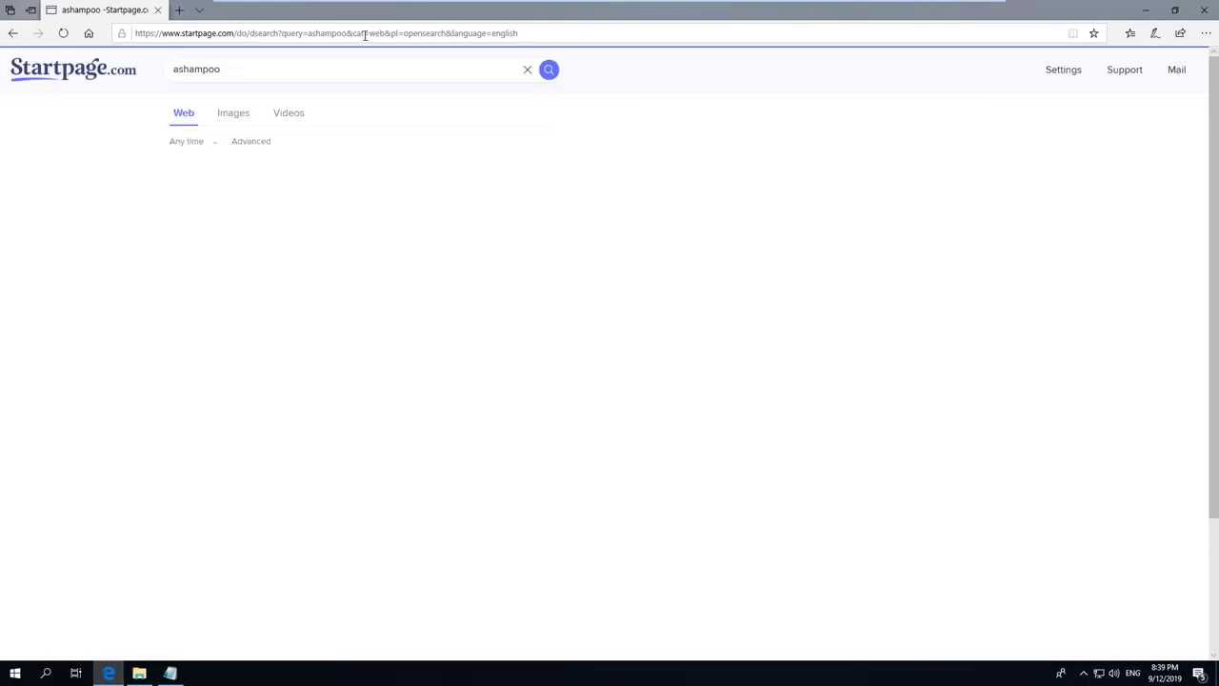
Go from the ashampoo search results to the Ashampoo Backup Pro 14 product page.
{"action": "left_click", "coordinate": [694, 438]}
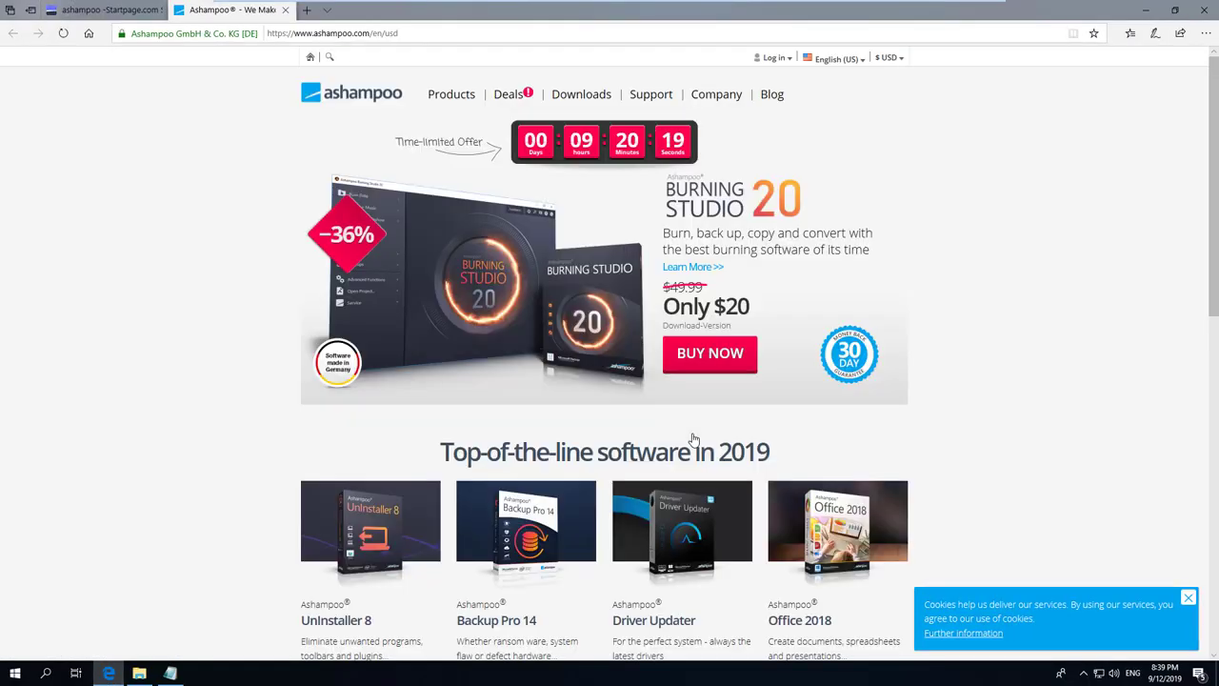
{"action": "scroll", "coordinate": [1009, 346], "scroll_direction": "down", "scroll_amount": 1}
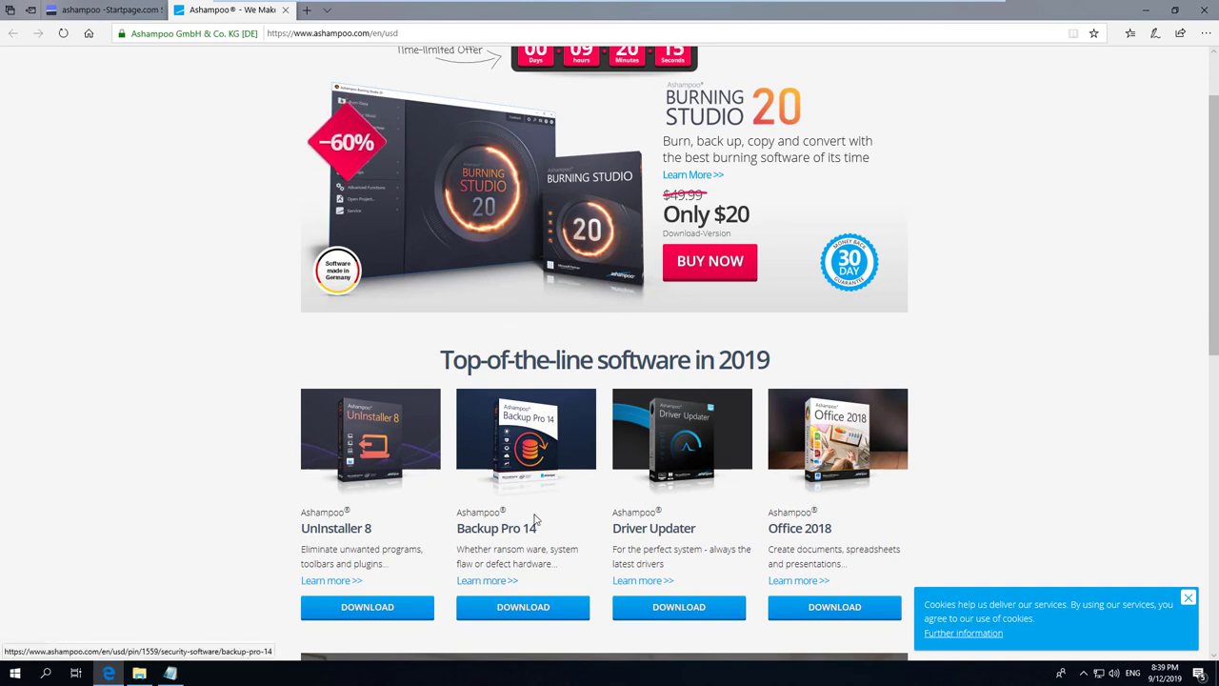
{"action": "left_click", "coordinate": [478, 582]}
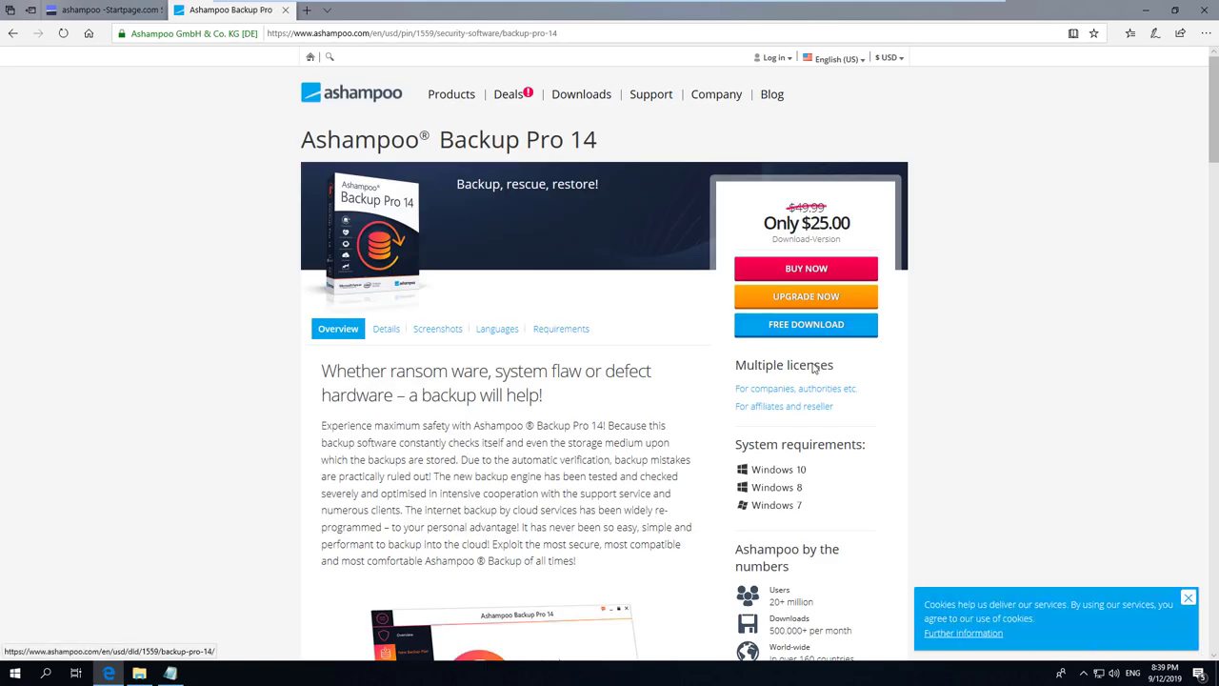
Download the installer ashampoo_backup_pro_14_14.04_sm.exe (90.8 MB) and run it.
{"action": "left_click", "coordinate": [827, 327]}
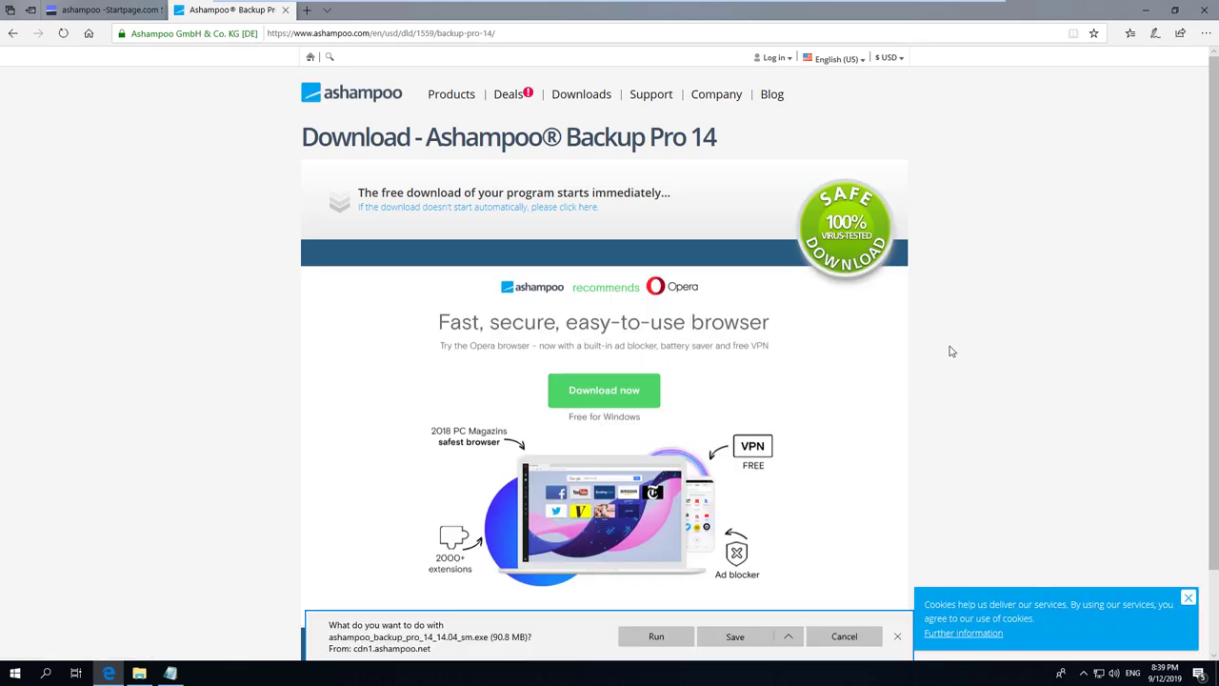
{"action": "scroll", "coordinate": [950, 351], "scroll_direction": "down", "scroll_amount": 2}
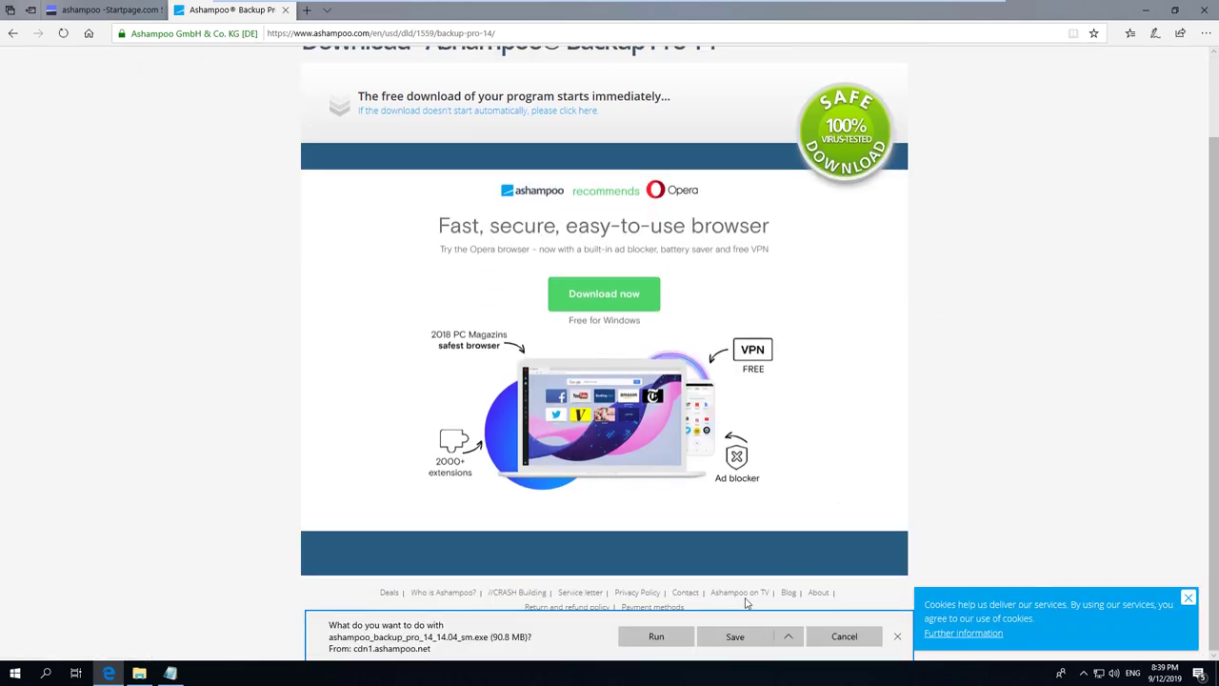
{"action": "left_click", "coordinate": [726, 638]}
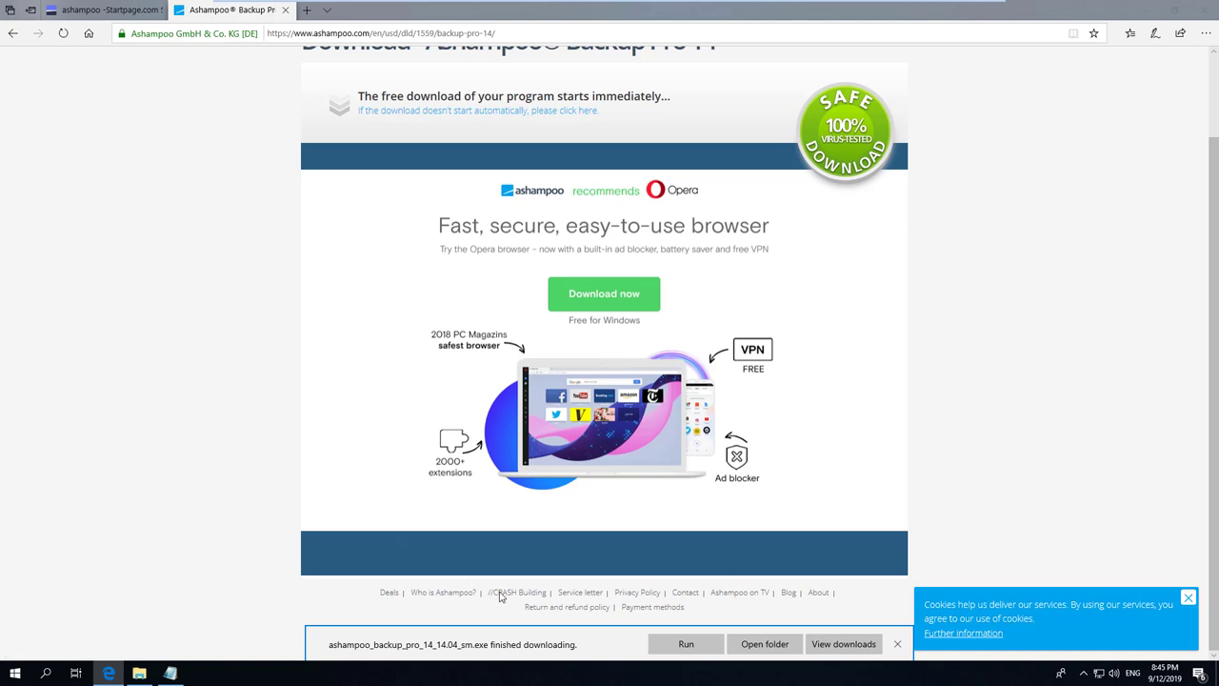
{"action": "left_click", "coordinate": [687, 644]}
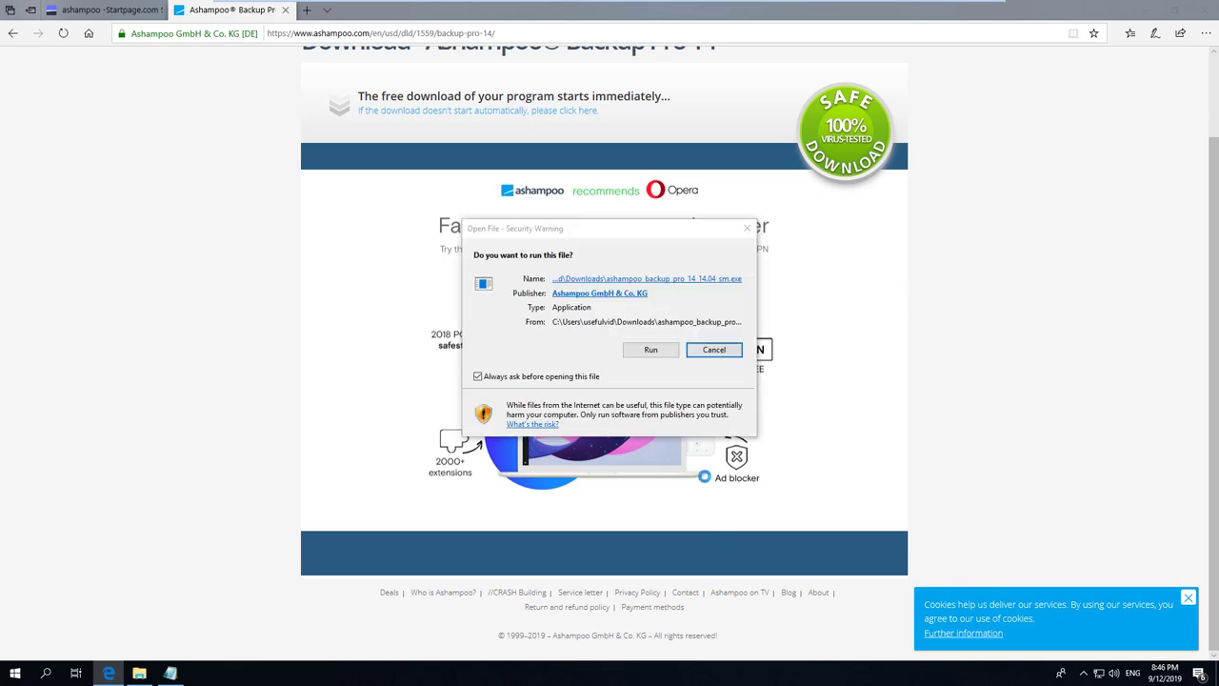
Install Backup Pro 14 into C:\Program Files\Ashampoo\Ashampoo Backup Pro 14 with desktop icons, accepting the licence.
{"action": "left_click", "coordinate": [655, 350]}
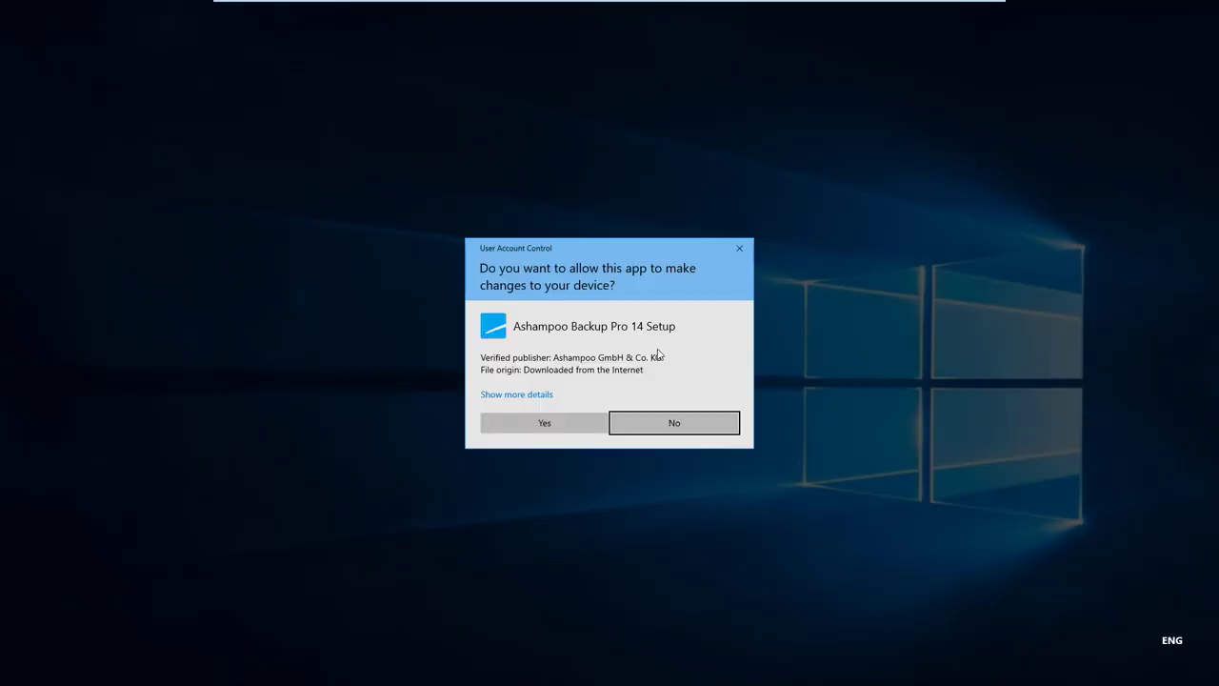
{"action": "left_click", "coordinate": [565, 423]}
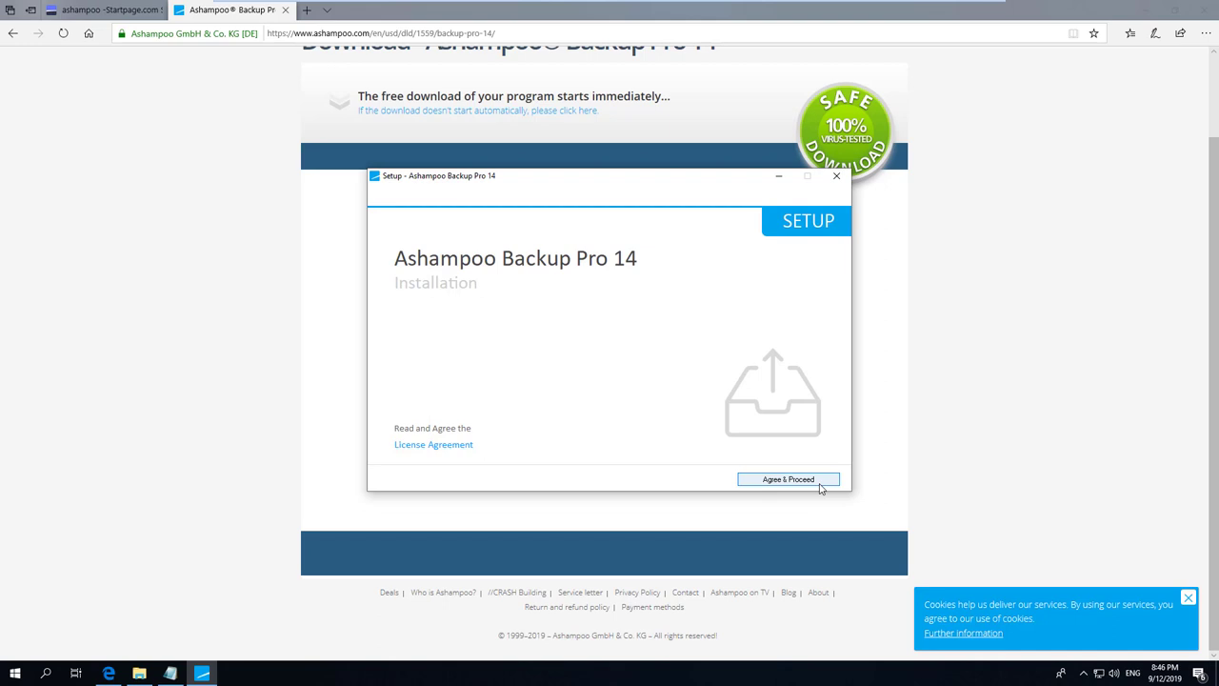
{"action": "left_click", "coordinate": [823, 486]}
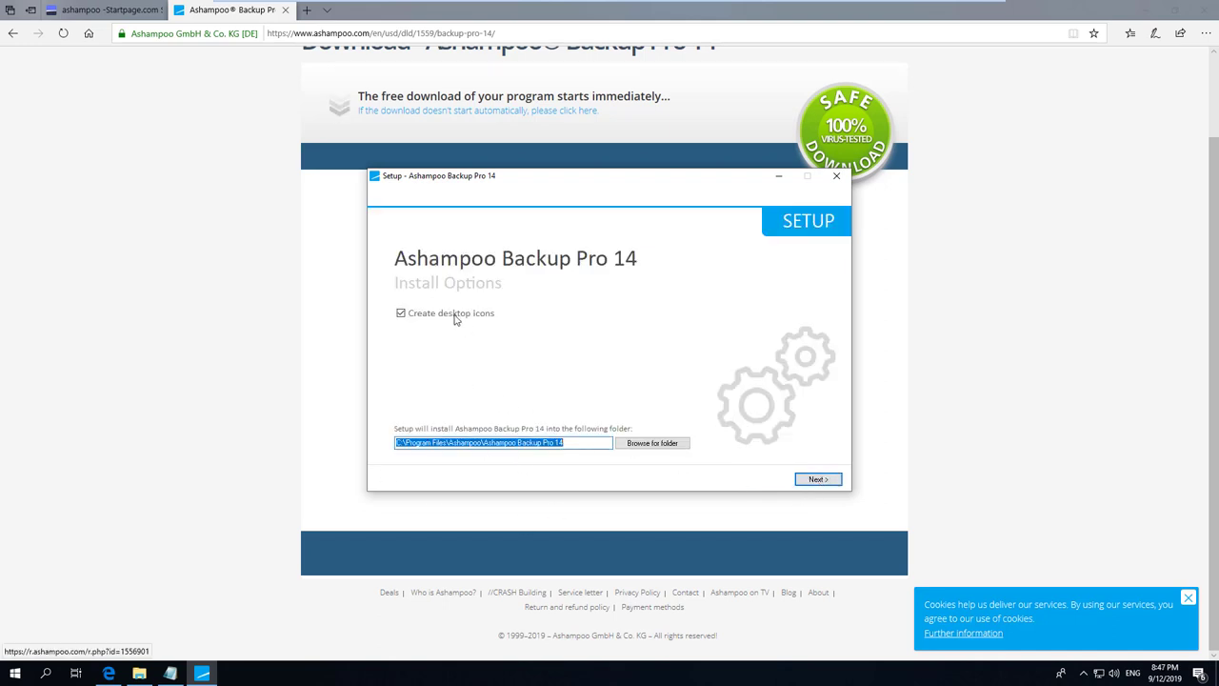
{"action": "left_click", "coordinate": [815, 479]}
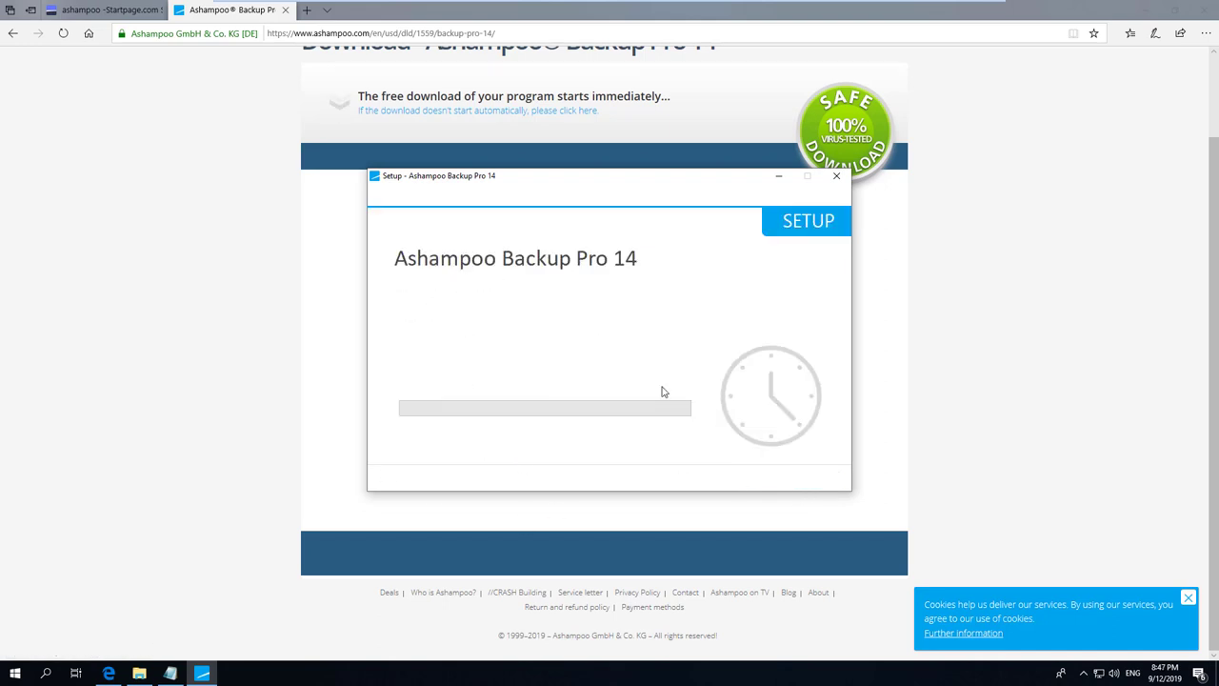